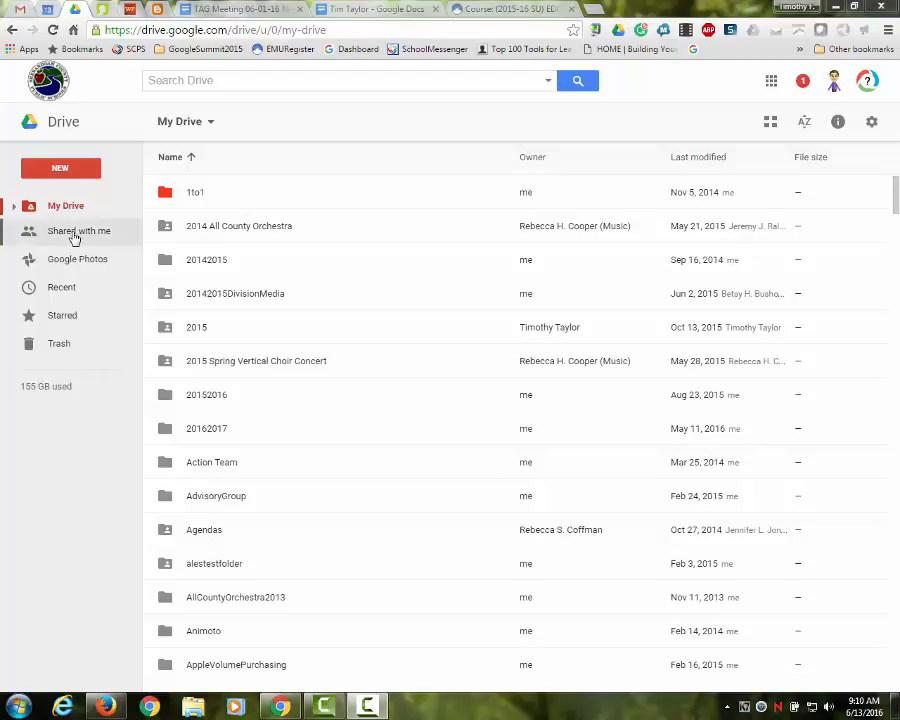
- View the files under Shared with me and Recent, and return to My Drive
left_click(74, 236)
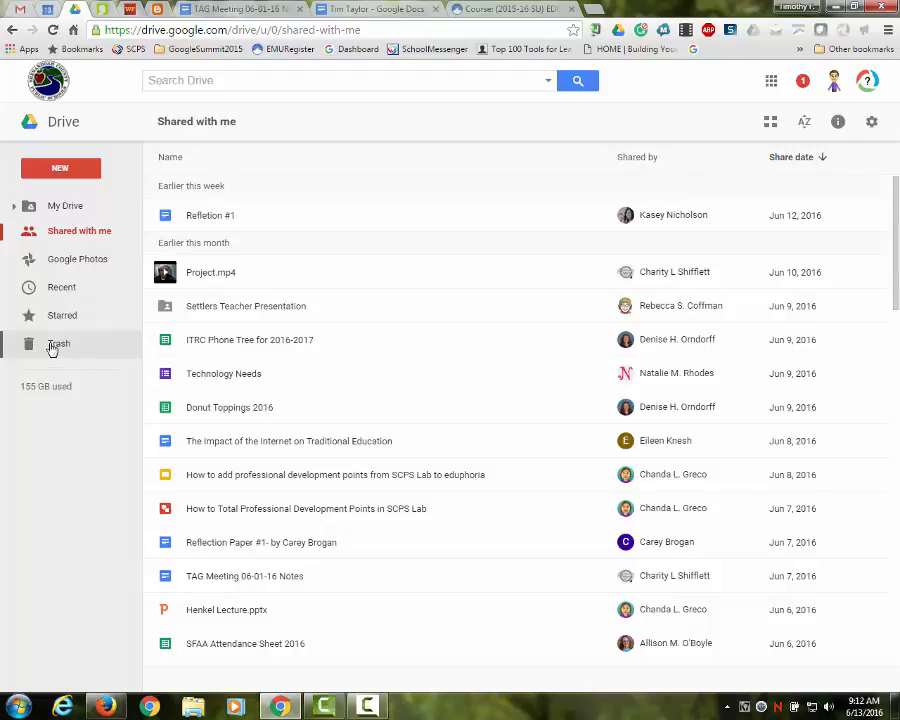
left_click(60, 288)
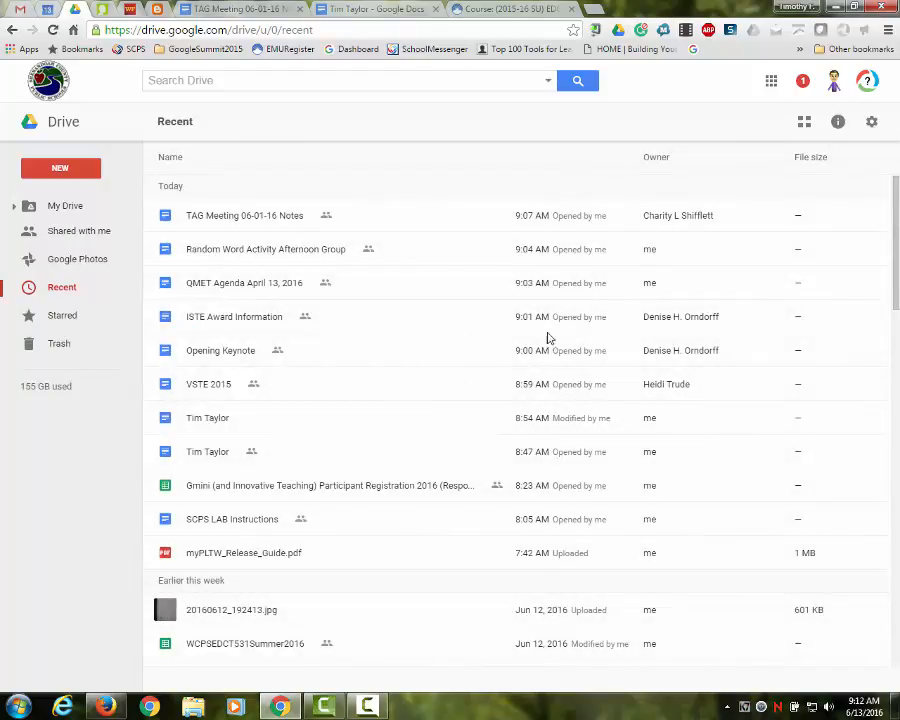
left_click(69, 210)
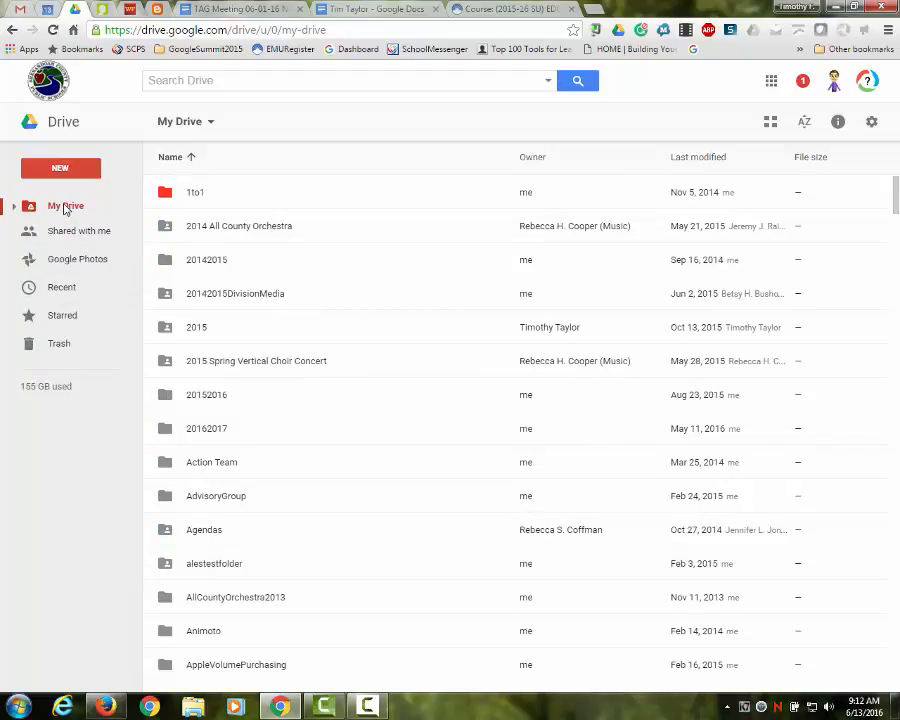
- Display My Drive as a grid and browse its folders and file thumbnails
left_click(771, 123)
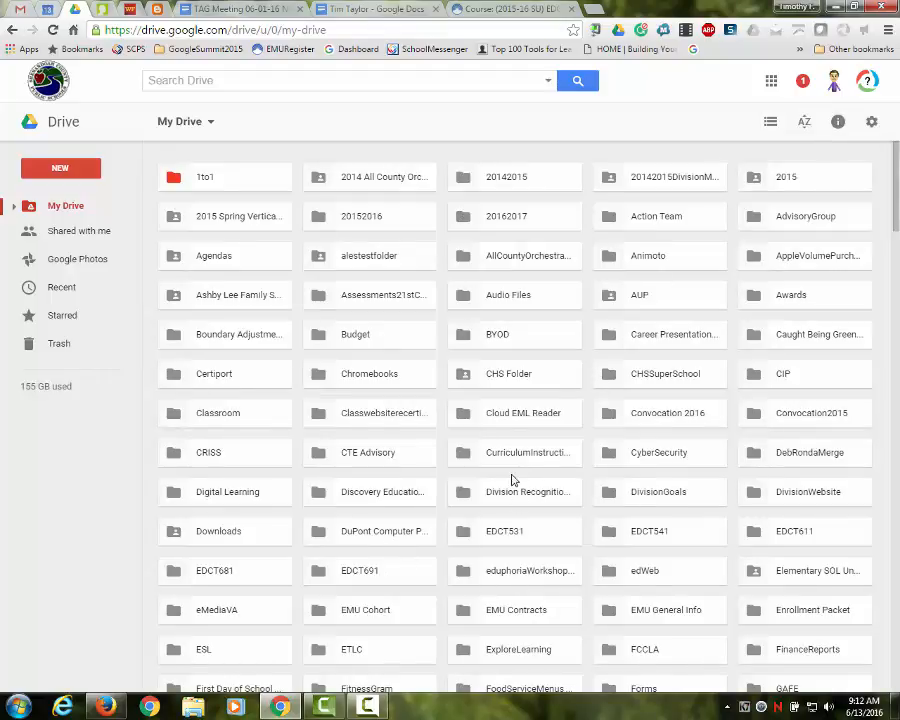
scroll(512, 476, "down", 3)
scroll(512, 478, "down", 5)
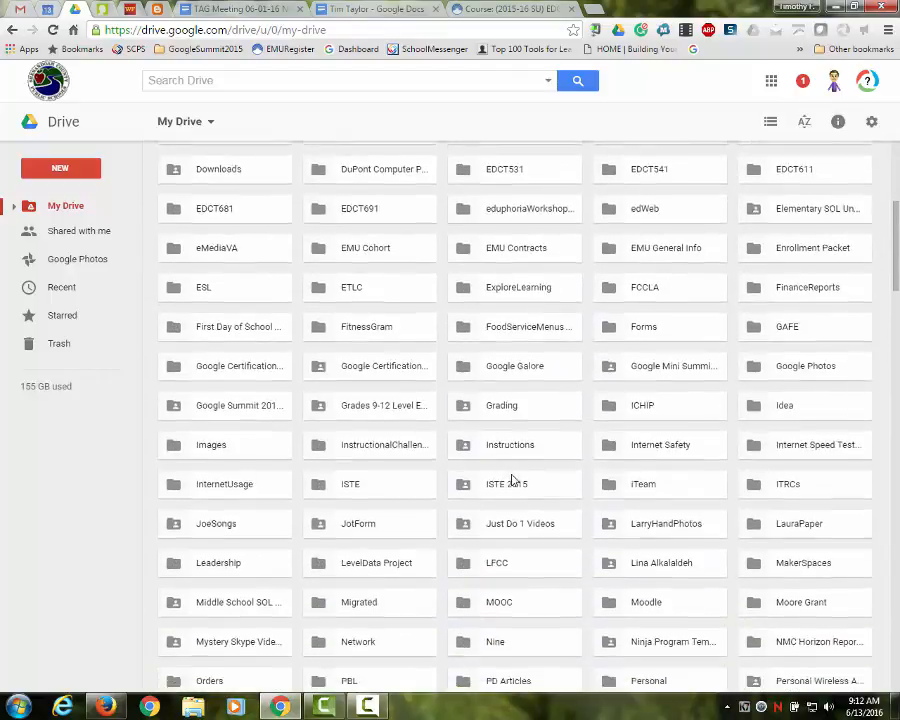
scroll(512, 480, "down", 7)
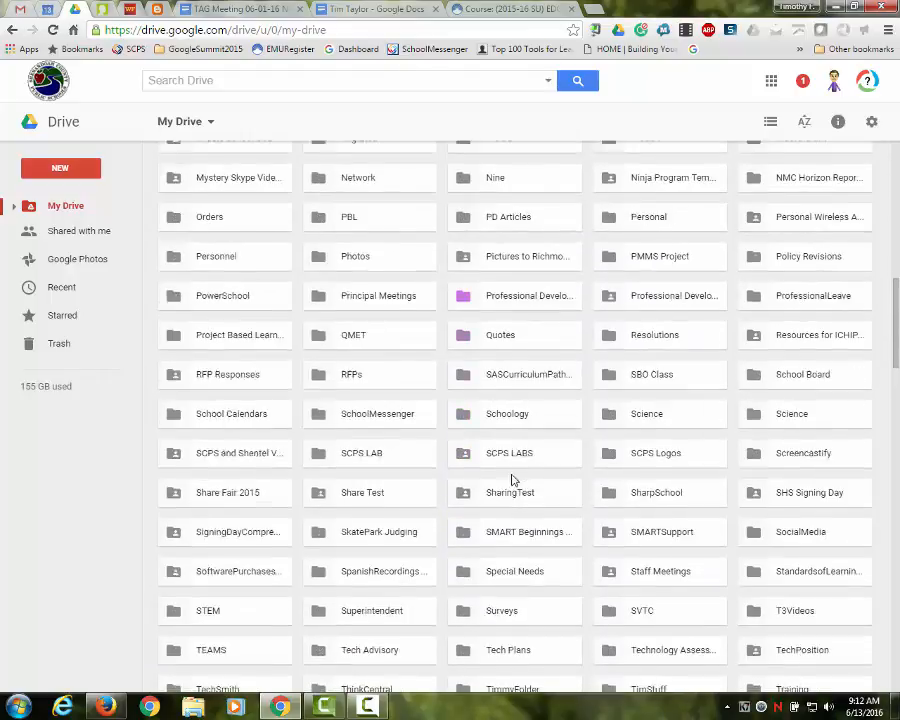
scroll(511, 480, "down", 4)
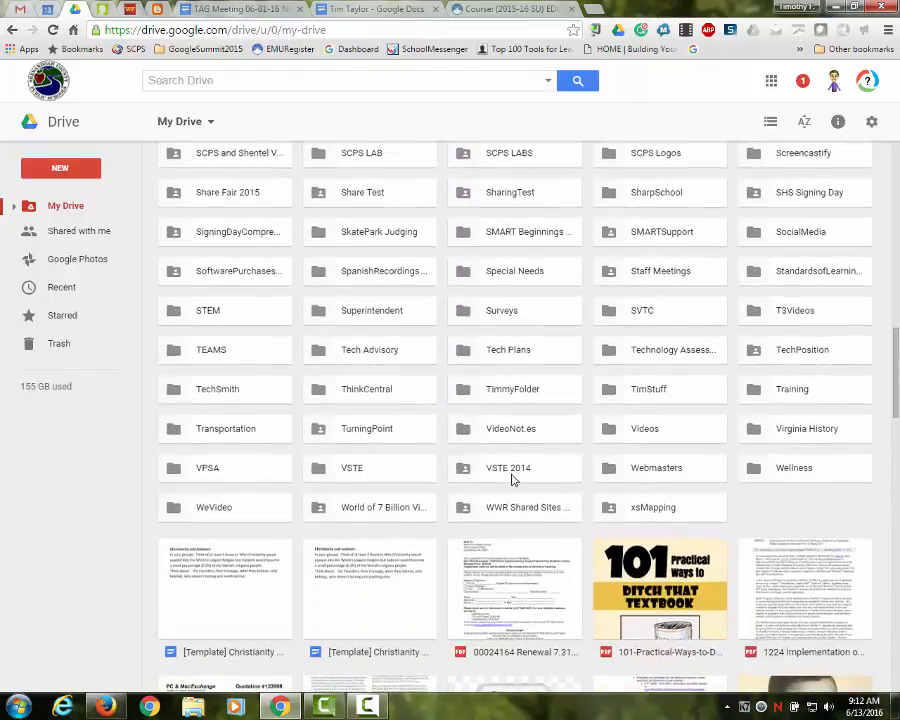
scroll(512, 480, "down", 3)
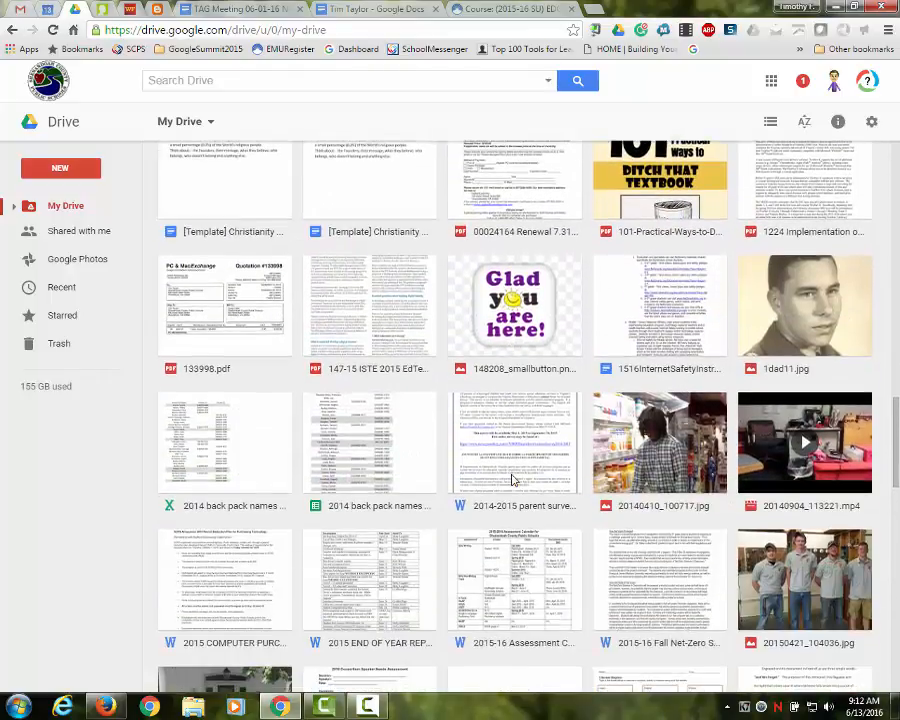
scroll(512, 480, "up", 20)
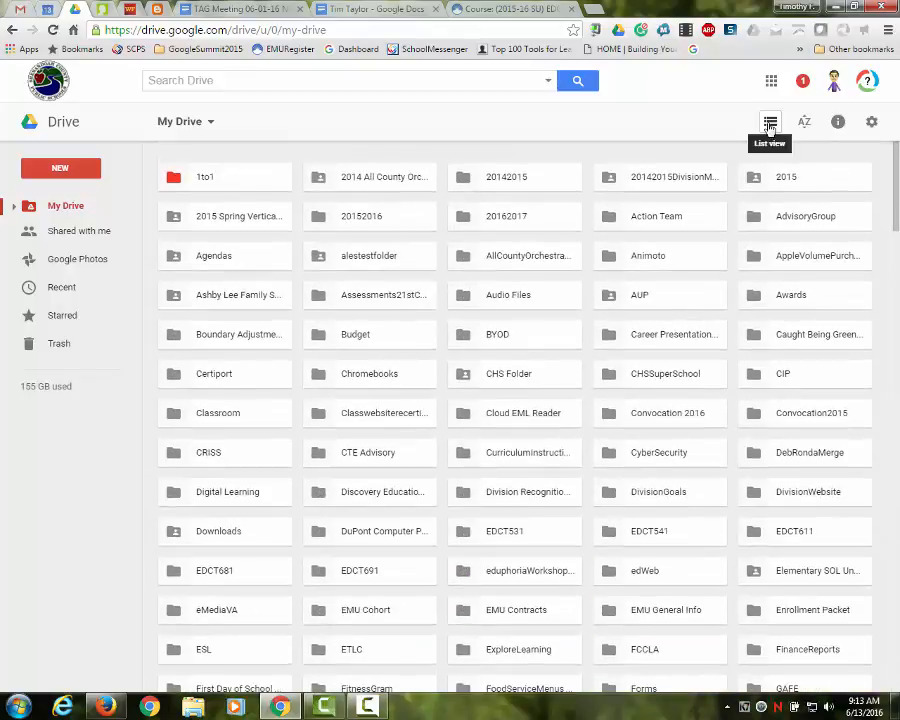
- Return My Drive to list view and look over the first folders
left_click(770, 123)
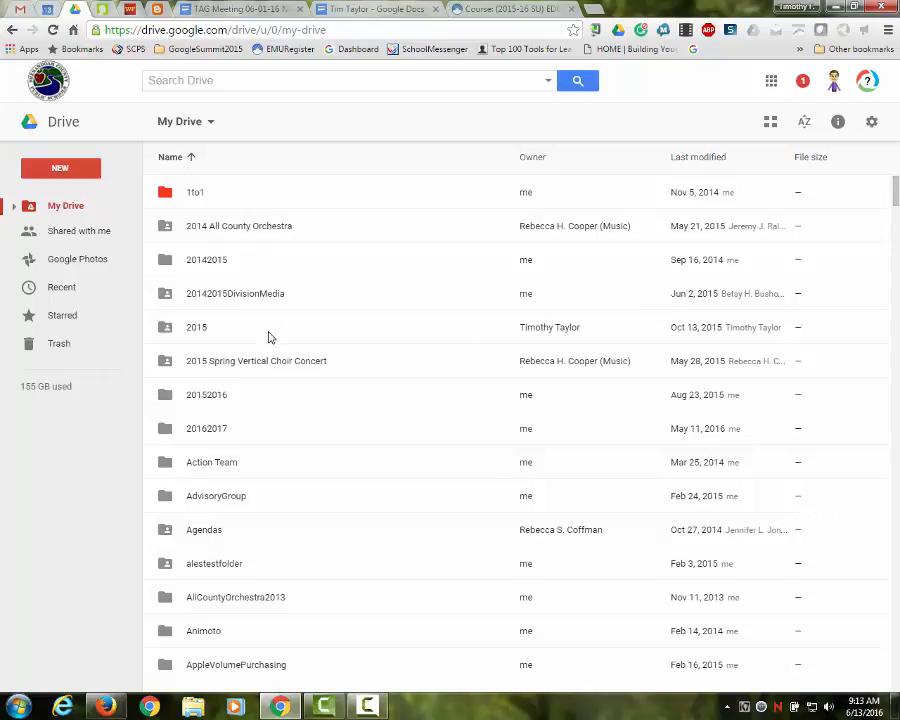
scroll(268, 345, "down", 1)
scroll(268, 349, "down", 1)
scroll(267, 347, "up", 2)
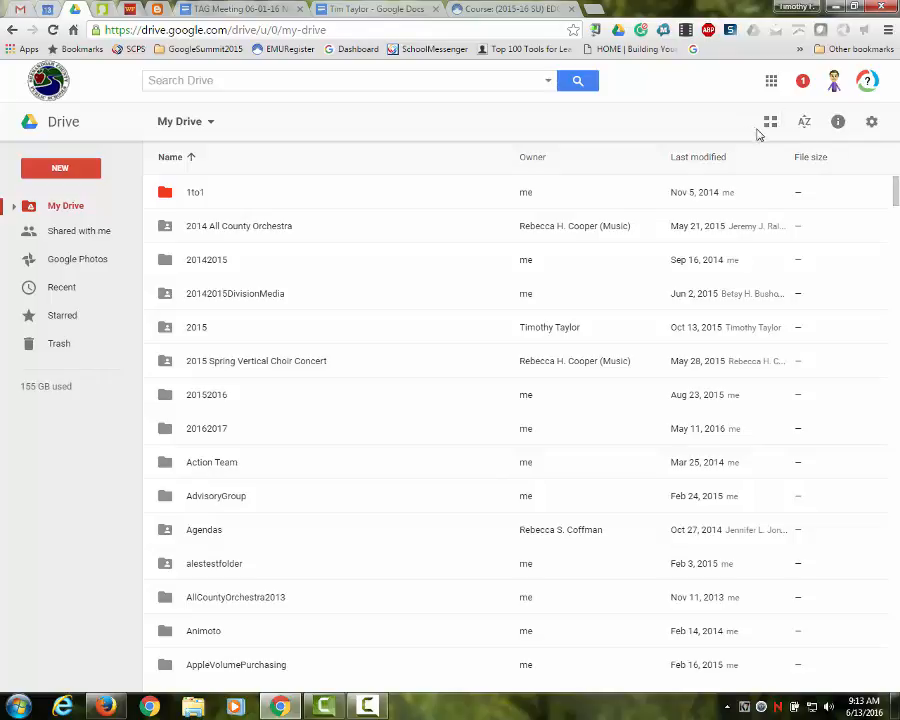
- Open the Drive settings and review the Density choices, keeping Comfortable
left_click(872, 122)
left_click(818, 152)
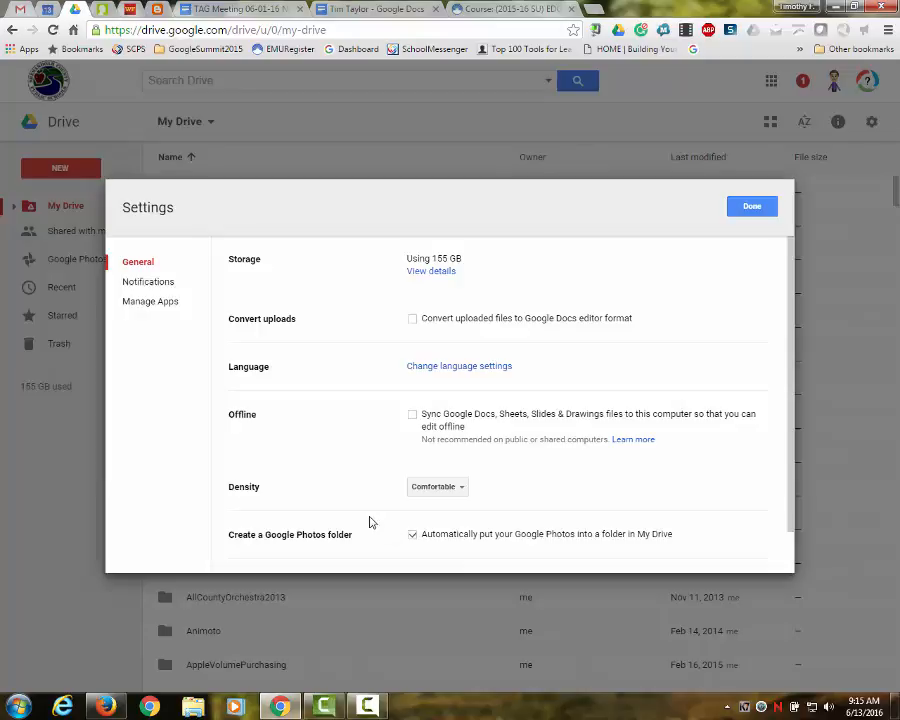
left_click(460, 488)
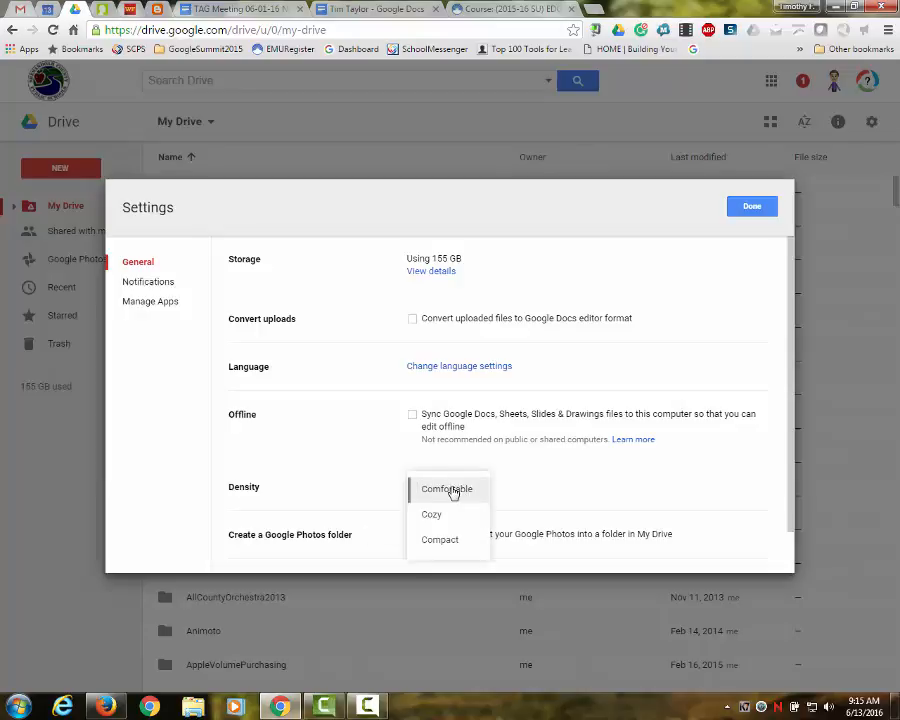
left_click(450, 489)
left_click(452, 489)
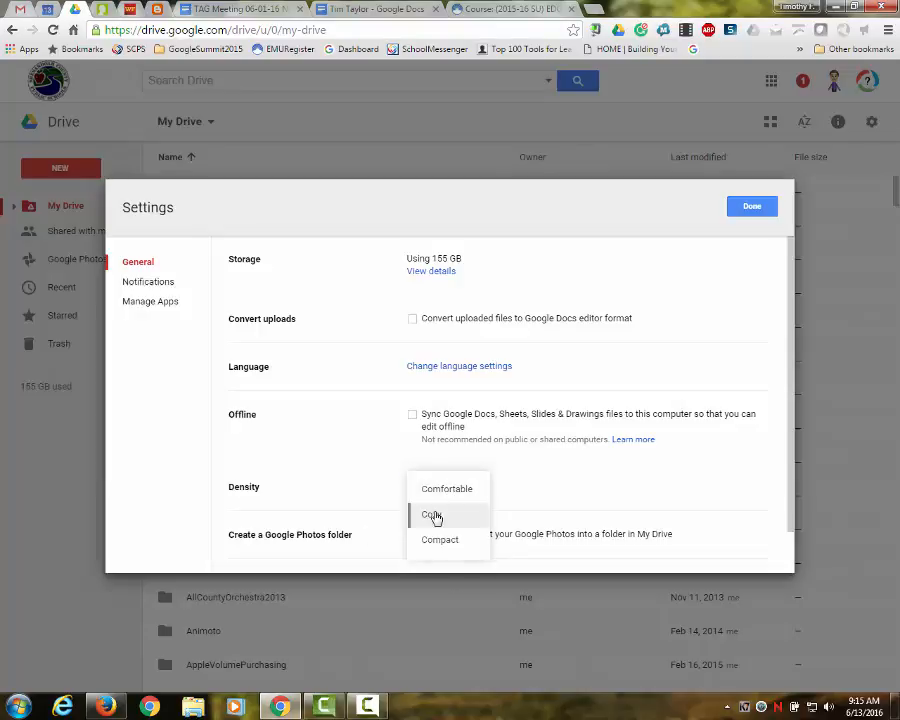
left_click(462, 489)
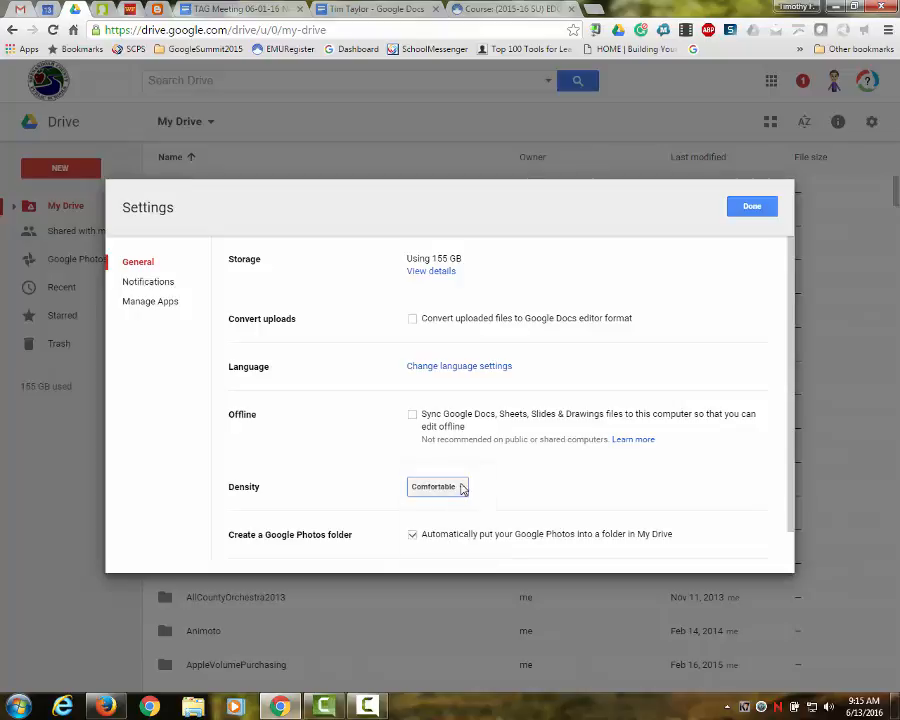
- Review the Notifications settings and the connected apps under Manage Apps, and close the settings
left_click(146, 282)
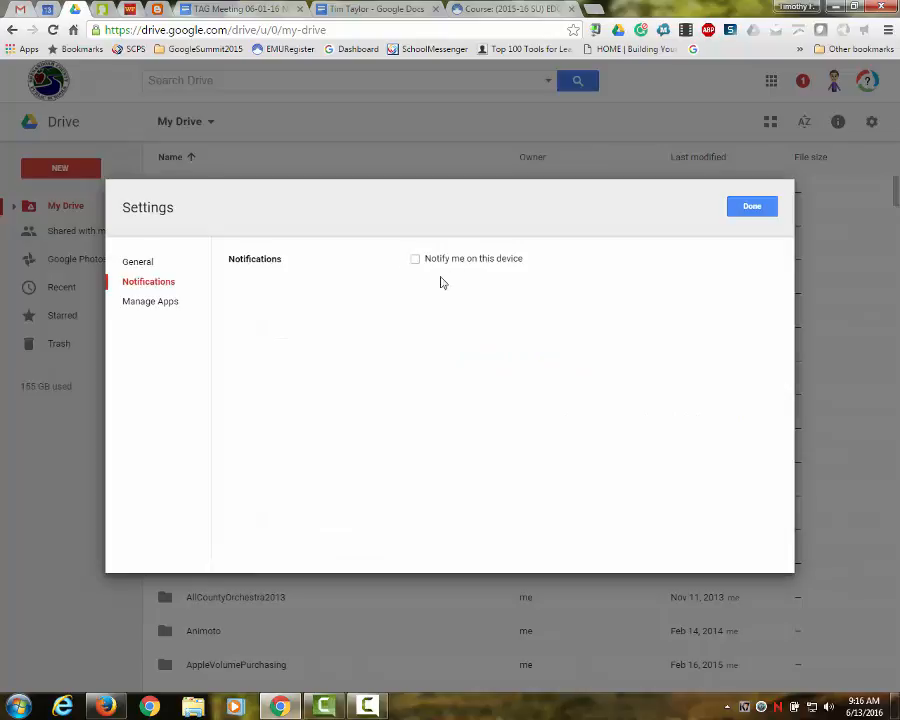
left_click(159, 304)
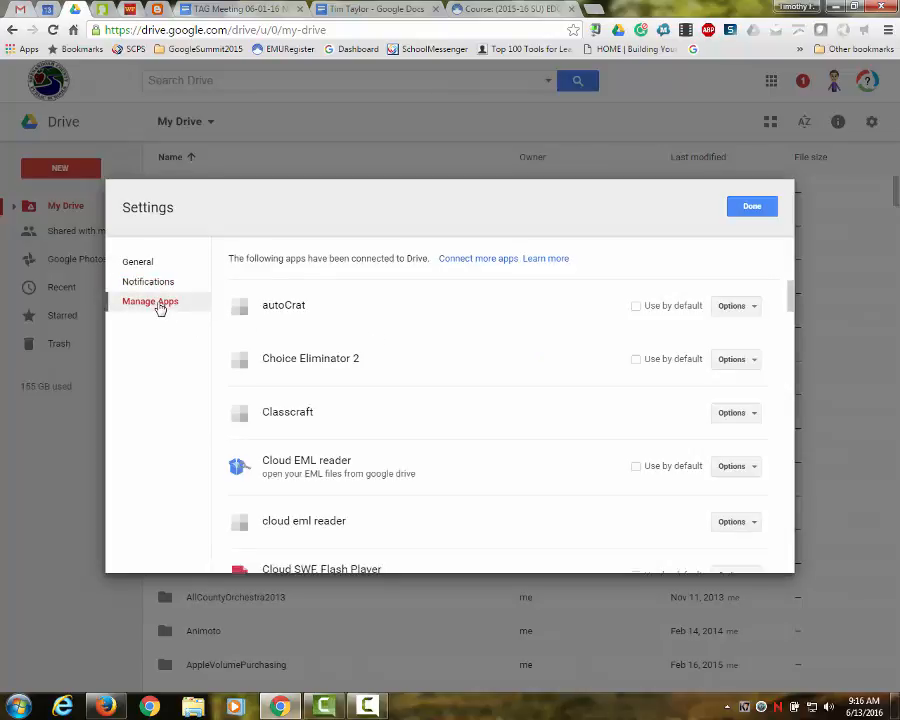
scroll(455, 428, "down", 3)
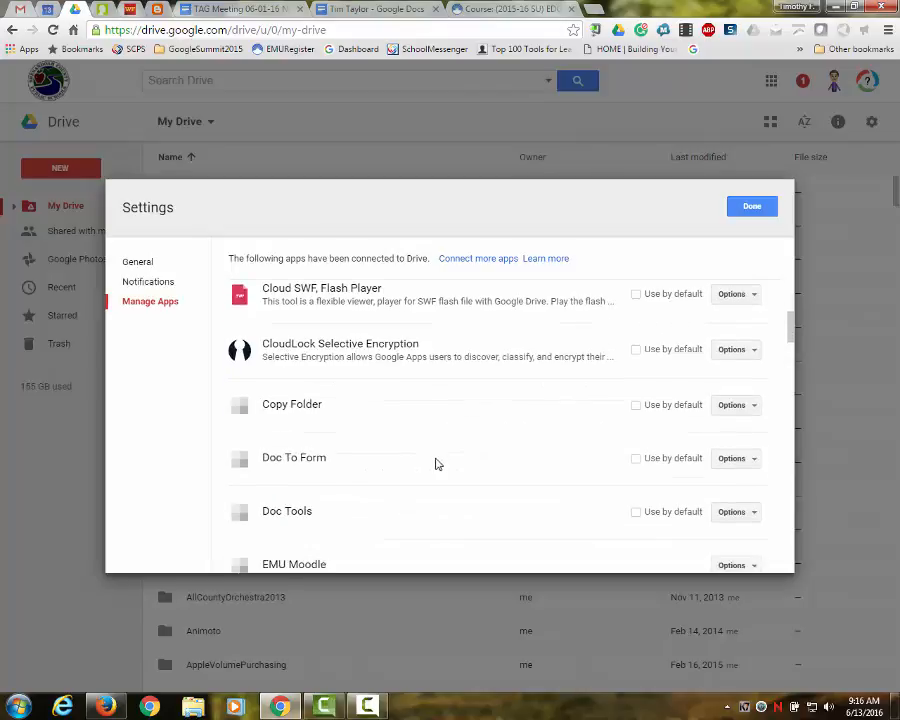
scroll(435, 463, "up", 3)
scroll(435, 463, "down", 8)
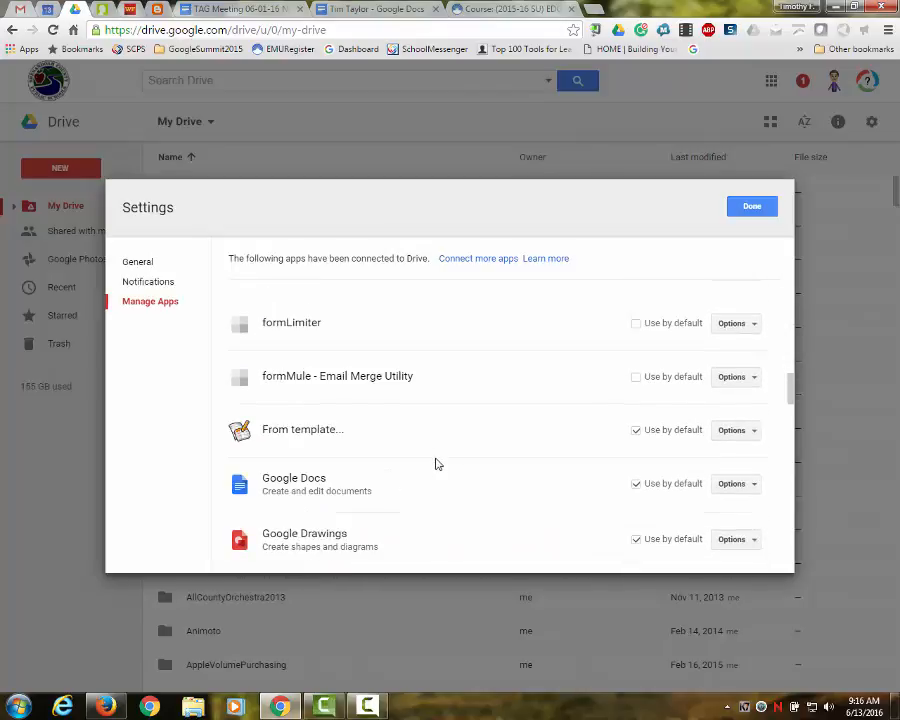
scroll(435, 463, "up", 8)
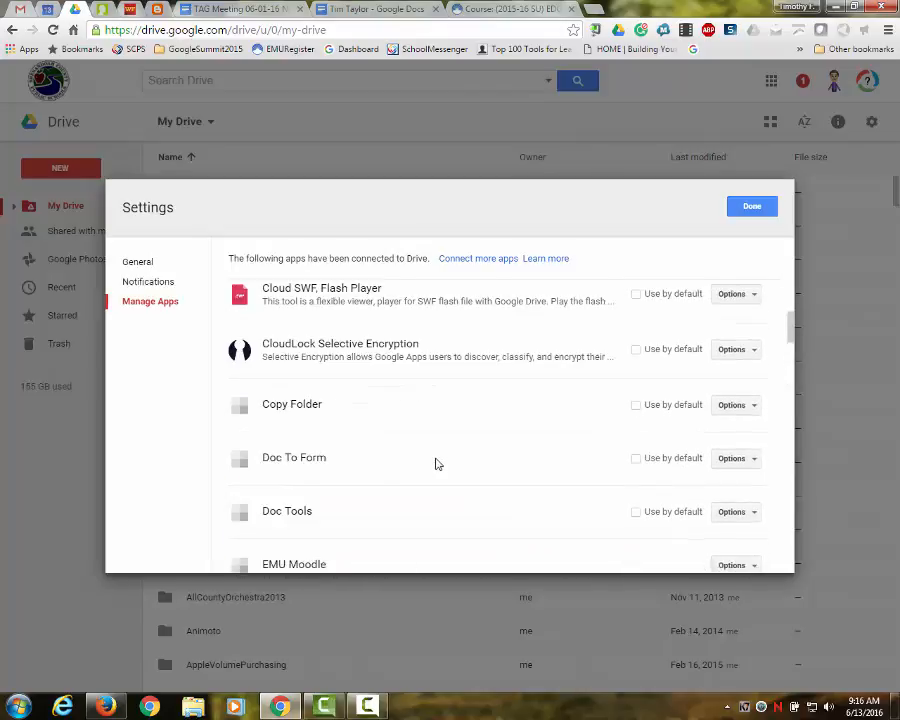
left_click(143, 266)
left_click(755, 207)
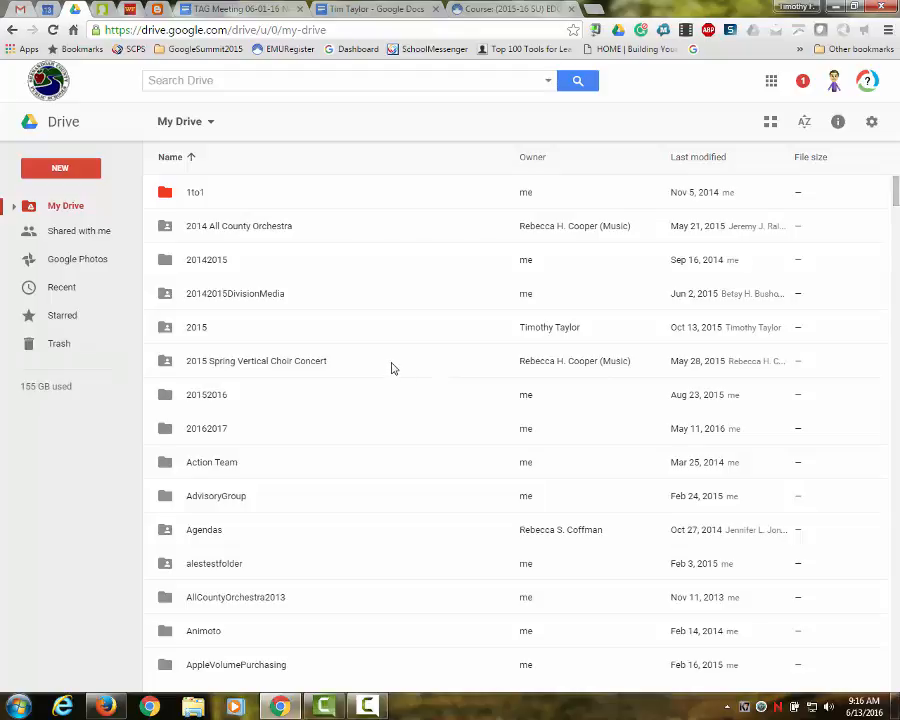
- Create a new folder named EDCT531Example in My Drive
left_click(62, 170)
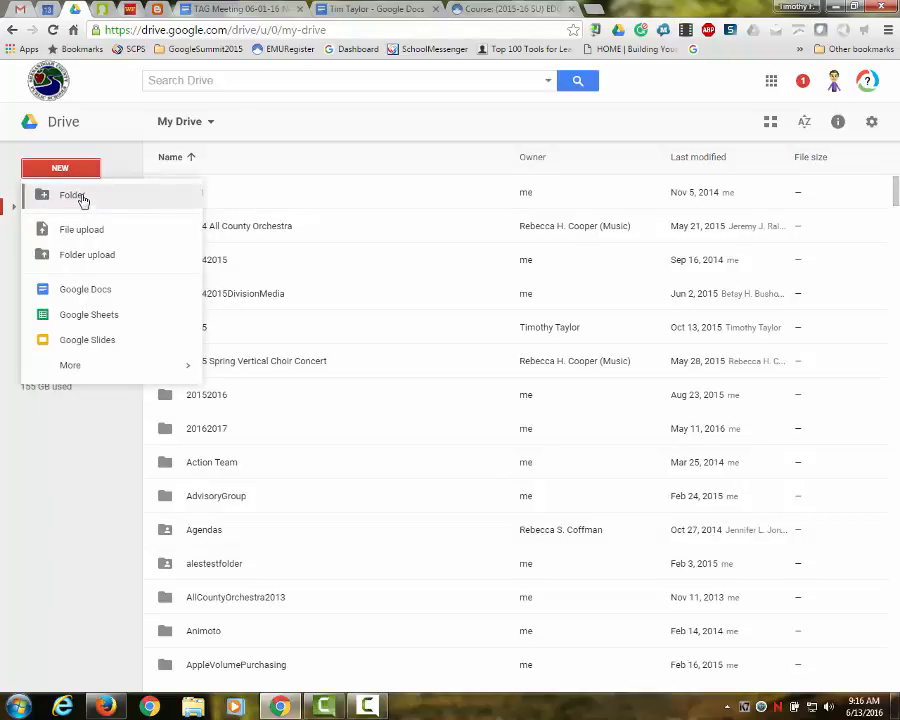
left_click(72, 196)
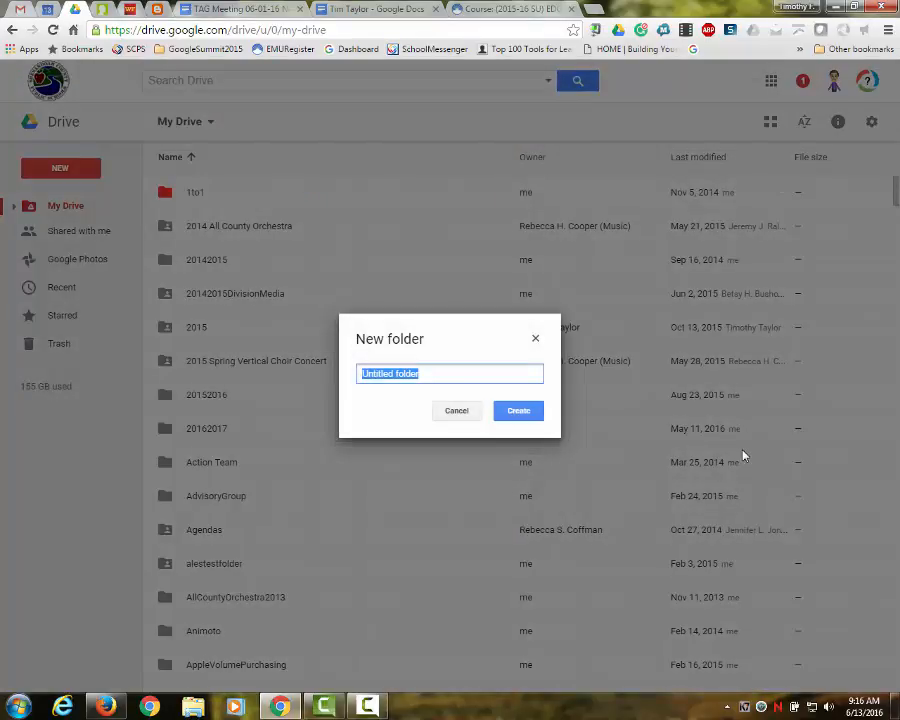
type("EDCT531")
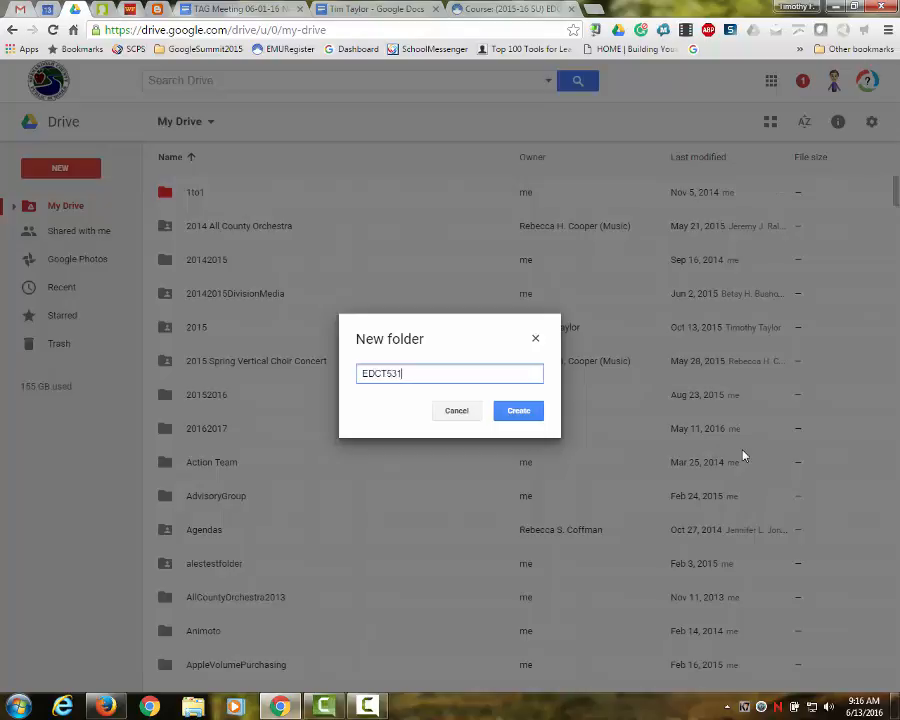
type("Example")
left_click(517, 412)
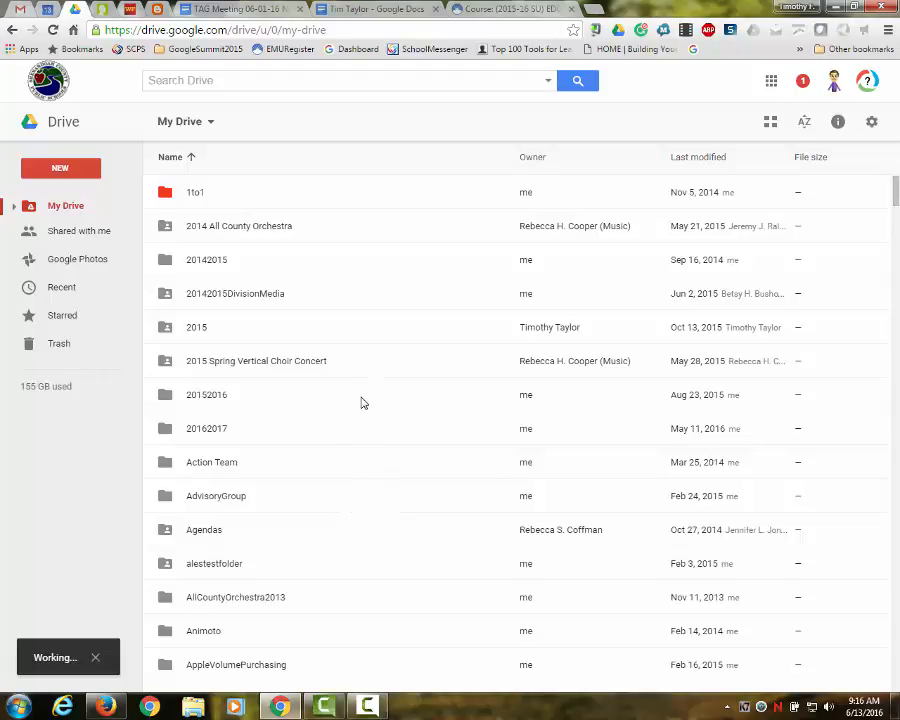
- Find the EDCT531Example folder in My Drive and open it
scroll(363, 403, "down", 8)
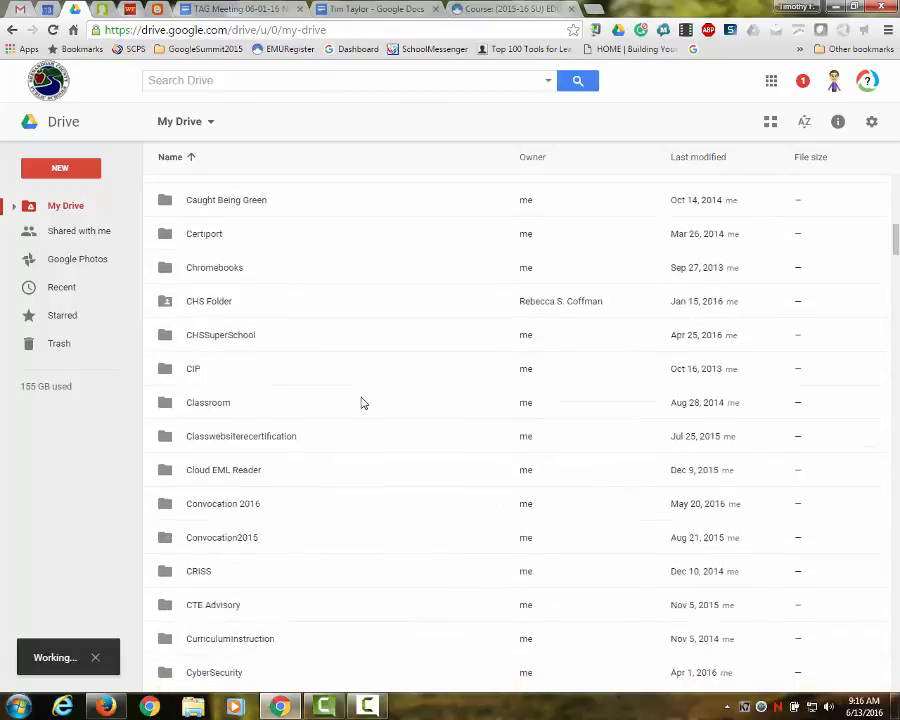
scroll(363, 403, "down", 5)
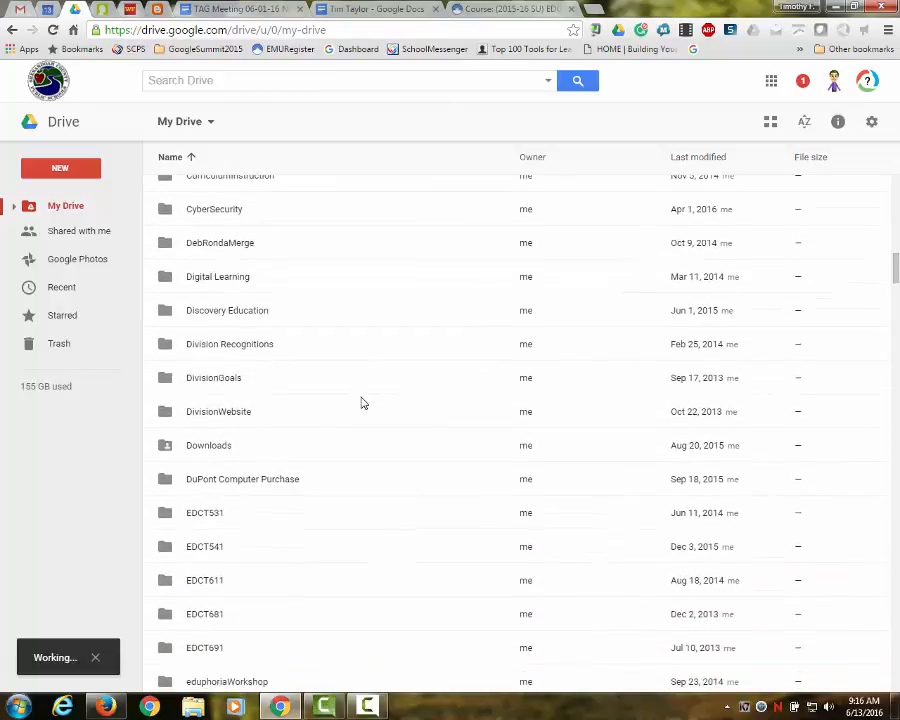
scroll(363, 403, "up", 3)
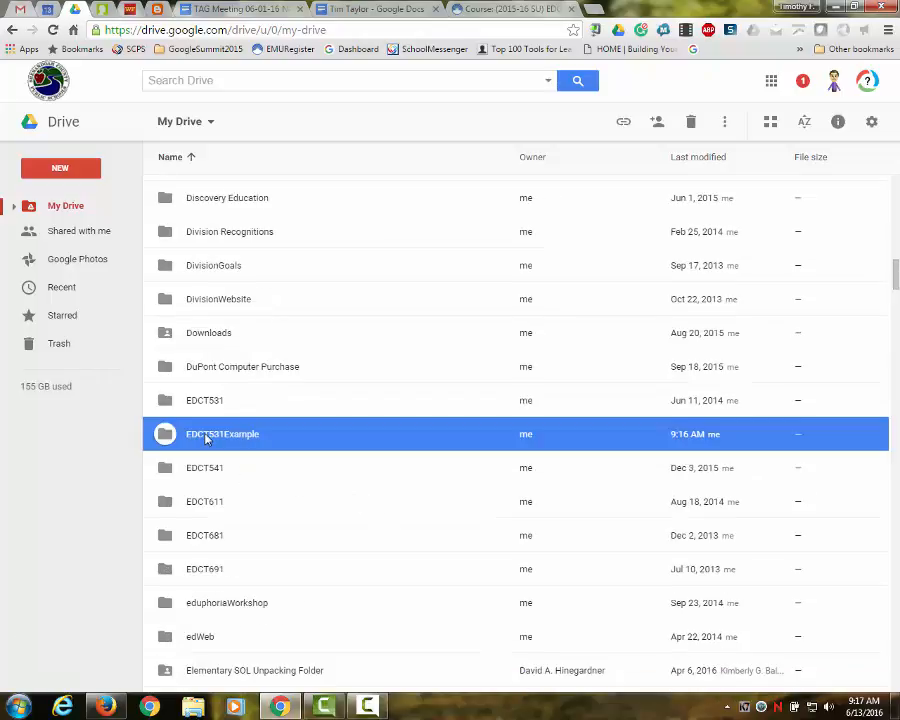
double_click(206, 437)
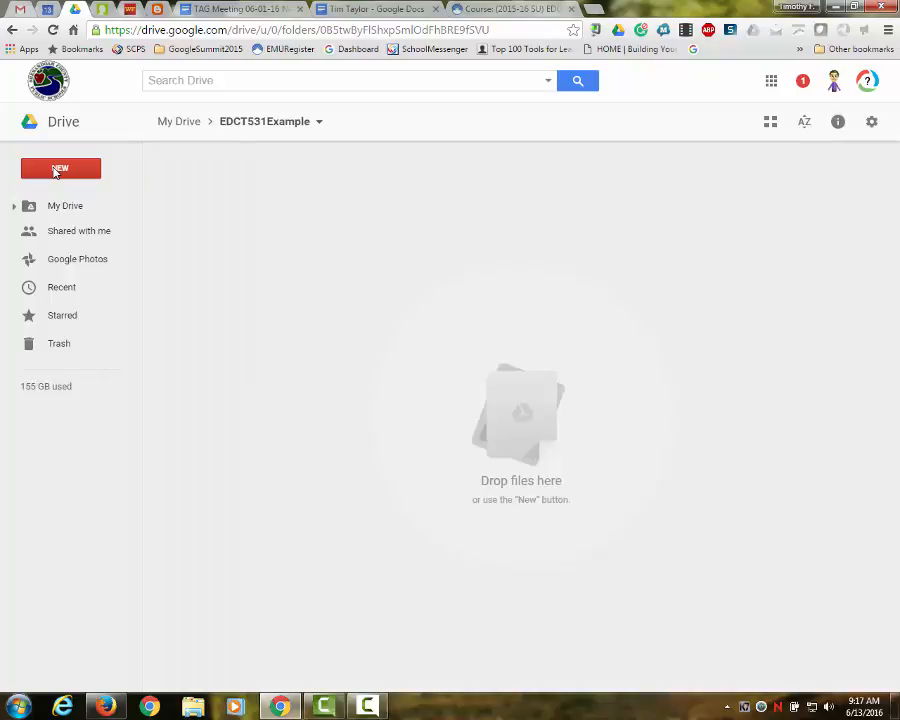
- Upload the Word file TF Project Ideation Form 2015 from the computer's PBL folder into EDCT531Example
left_click(56, 172)
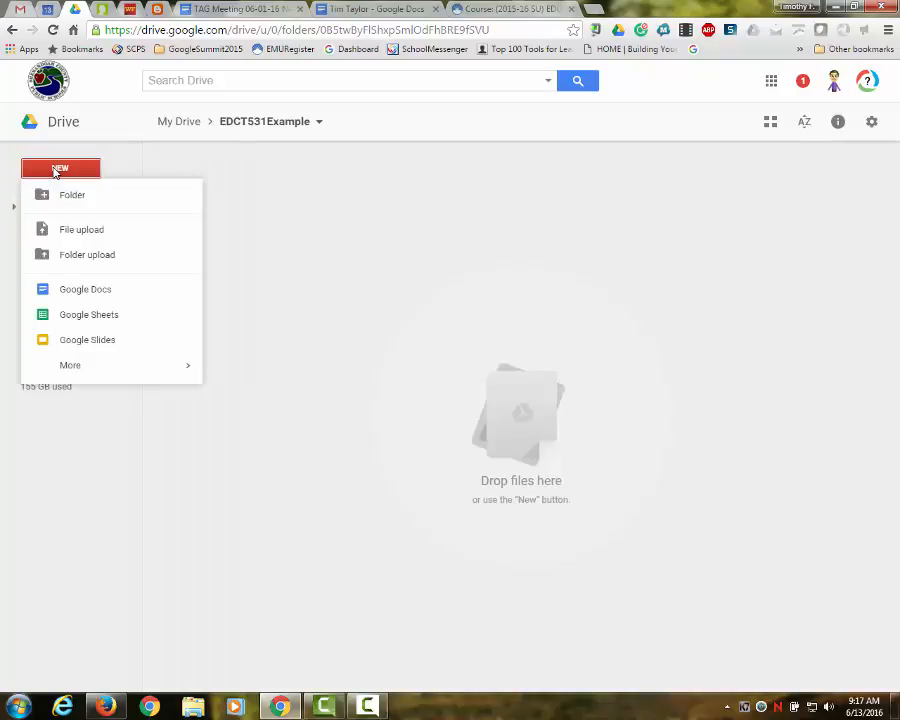
left_click(72, 232)
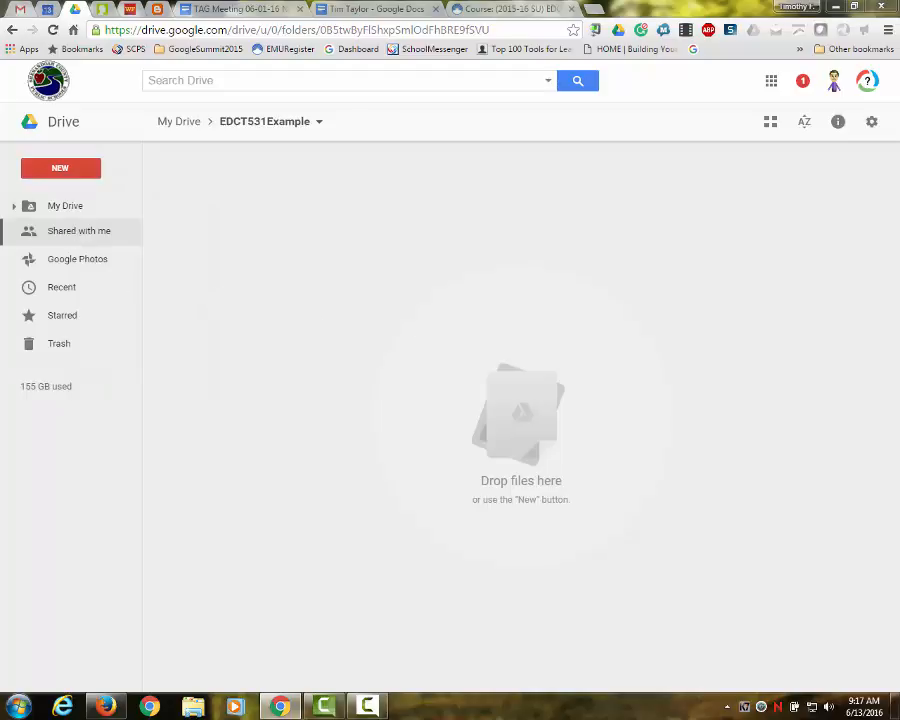
left_click_drag(898, 126, 302, 116)
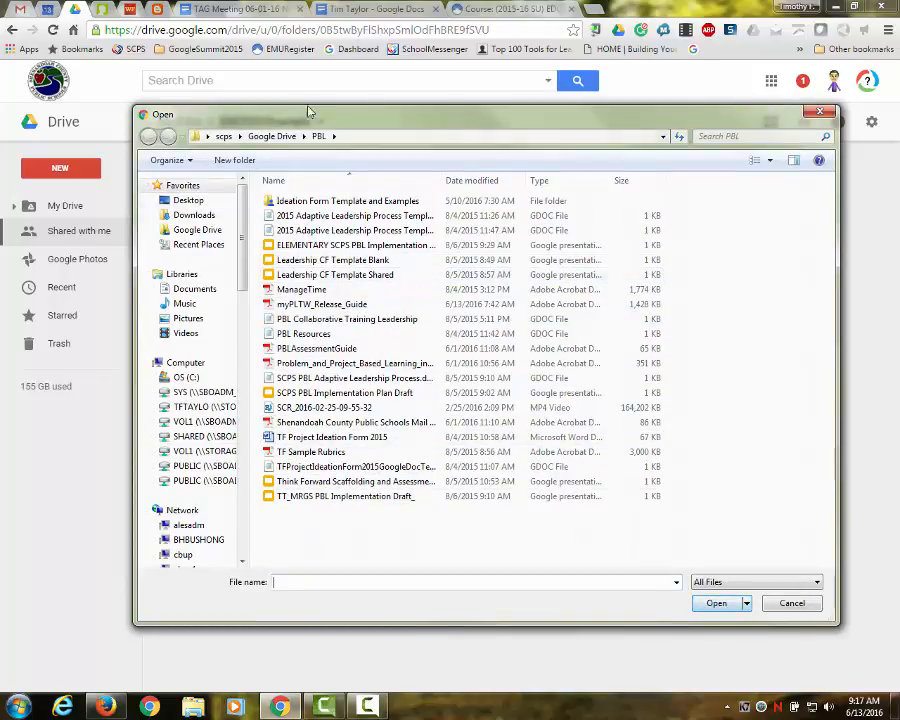
left_click_drag(337, 121, 395, 170)
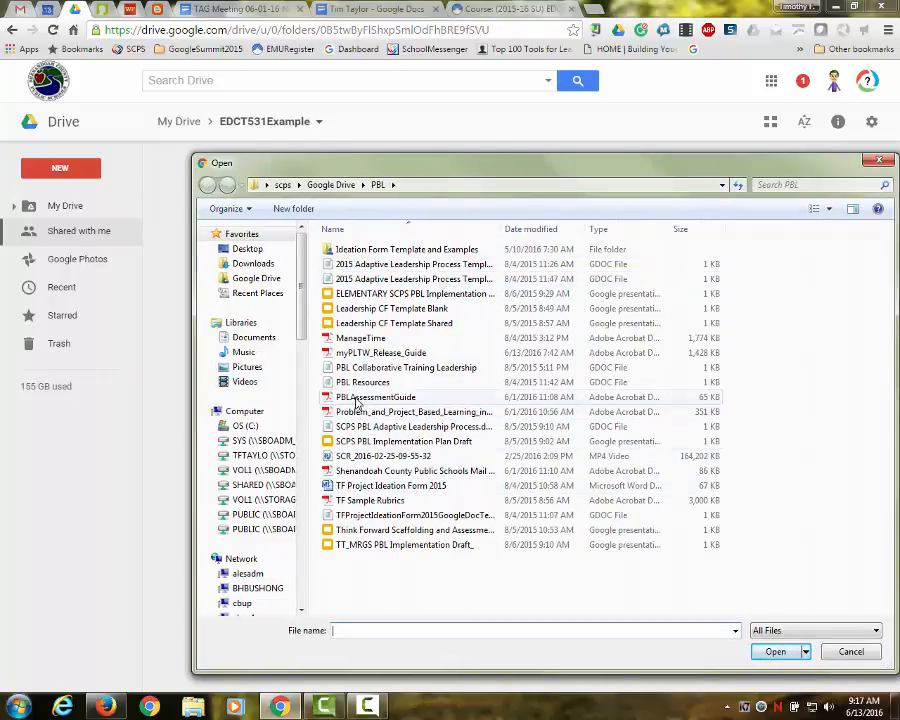
left_click(357, 488)
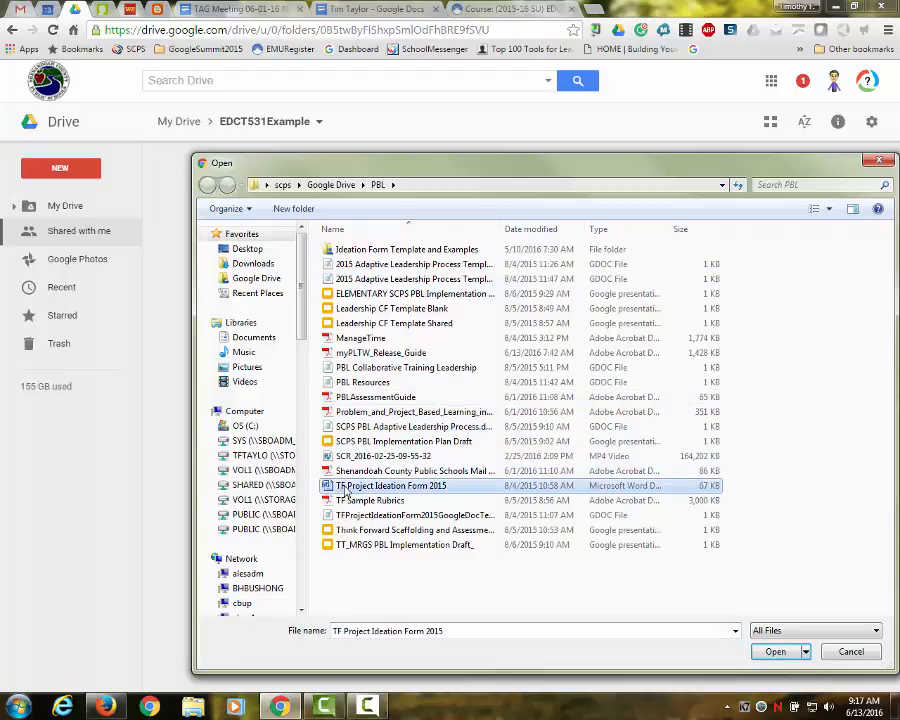
left_click(775, 653)
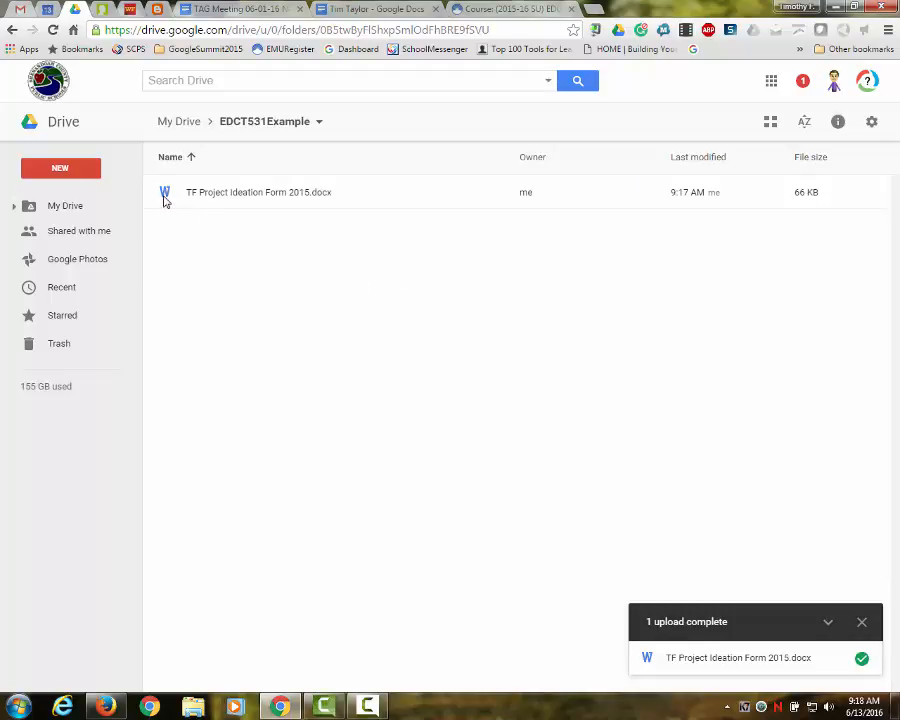
- Review the options for creating and uploading items in the EDCT531Example folder, and return to My Drive
left_click(66, 172)
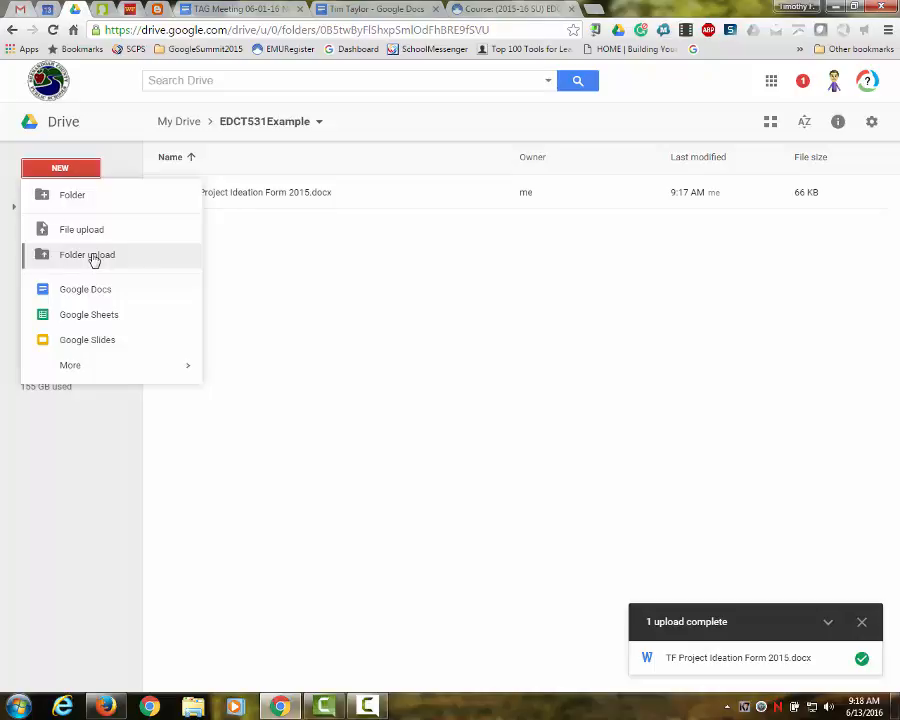
left_click(70, 167)
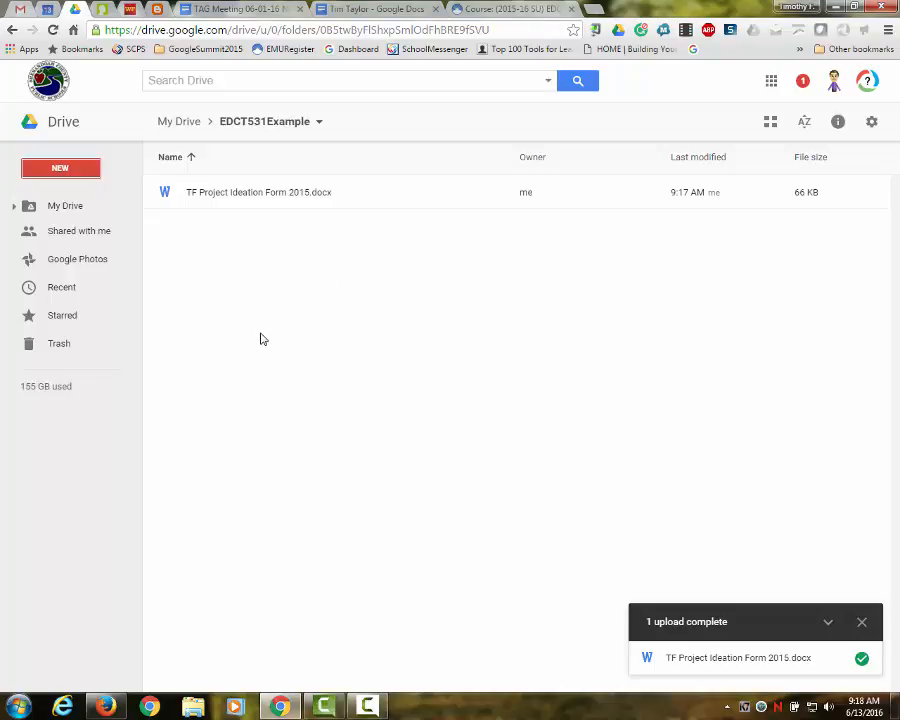
left_click(78, 210)
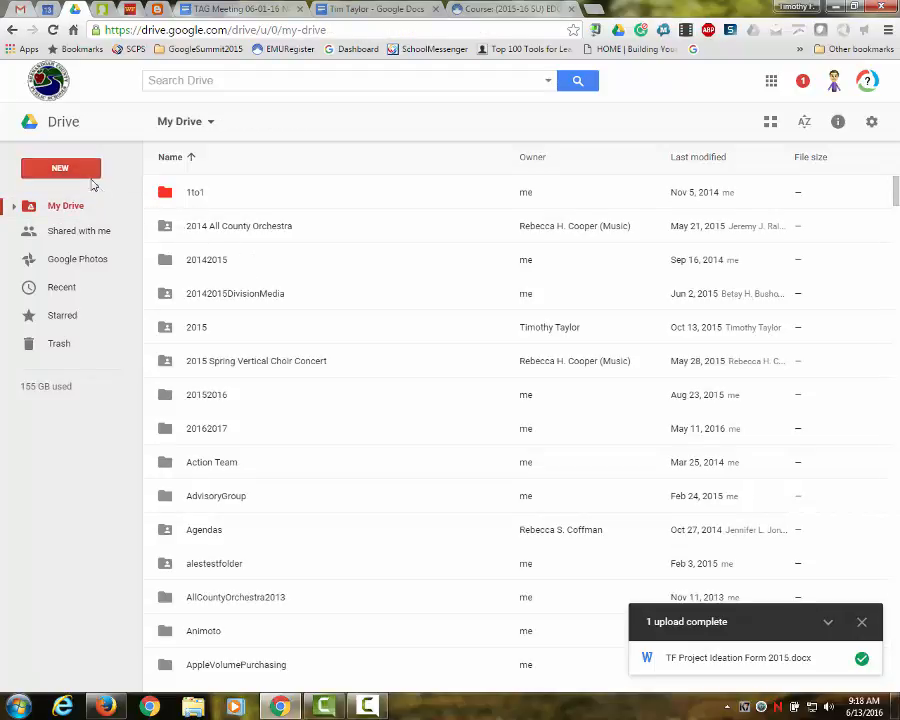
- Examine the file types for new items in My Drive, including the additional Google and third-party apps
left_click(76, 169)
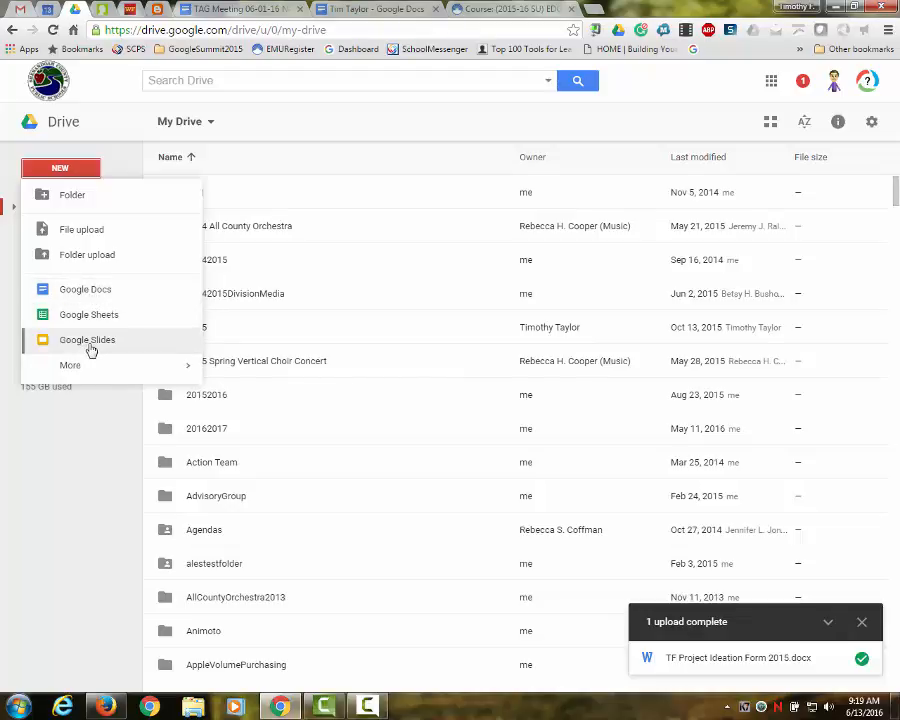
mouse_move(86, 367)
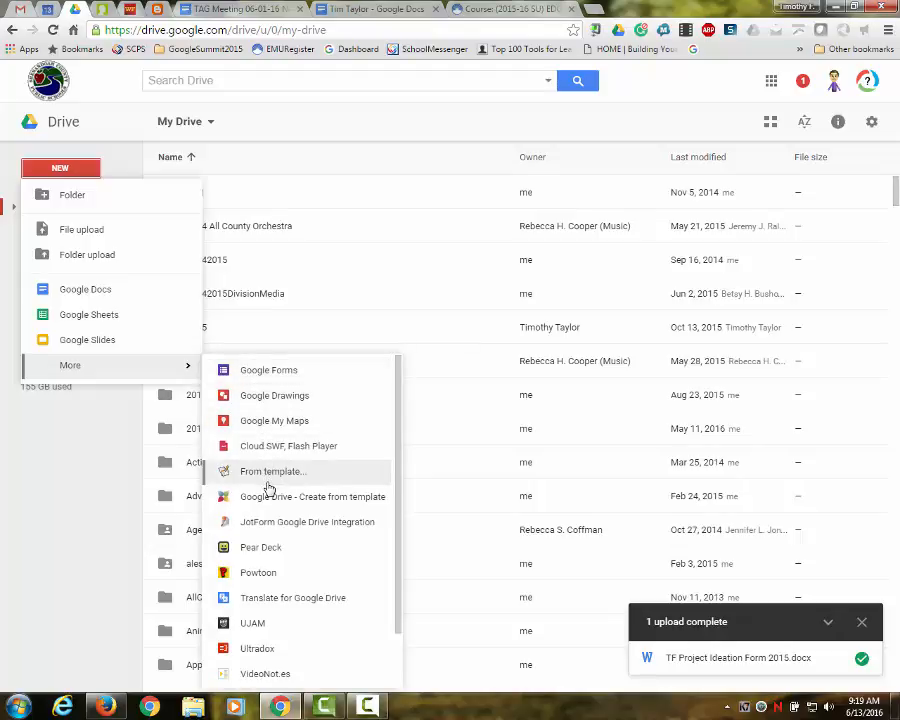
scroll(268, 482, "down", 1)
scroll(270, 478, "up", 1)
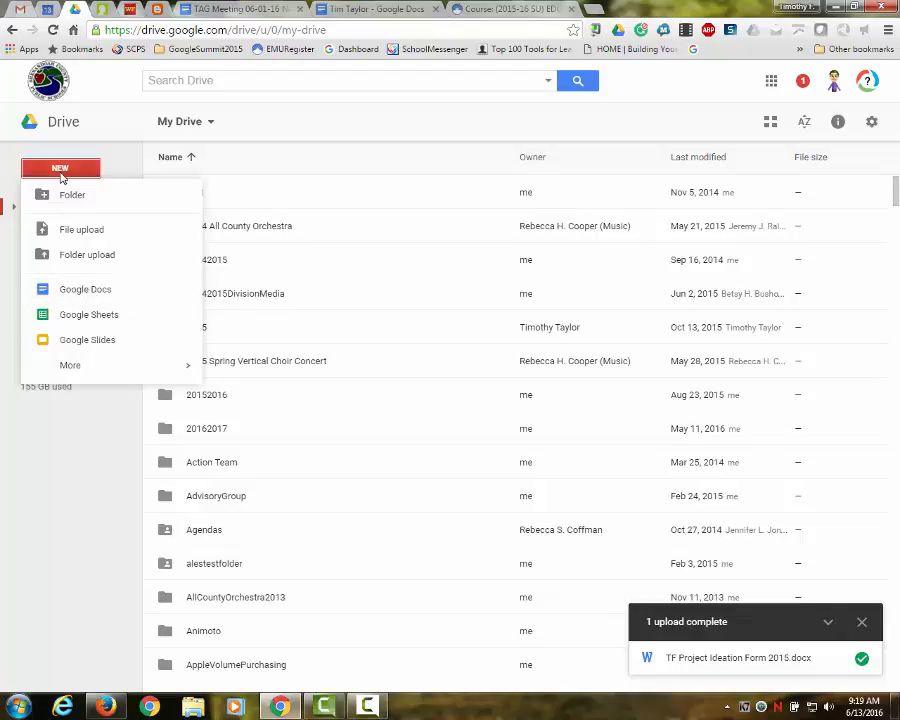
- Create a new Google Docs document in My Drive and title it with the author's full name
left_click(83, 293)
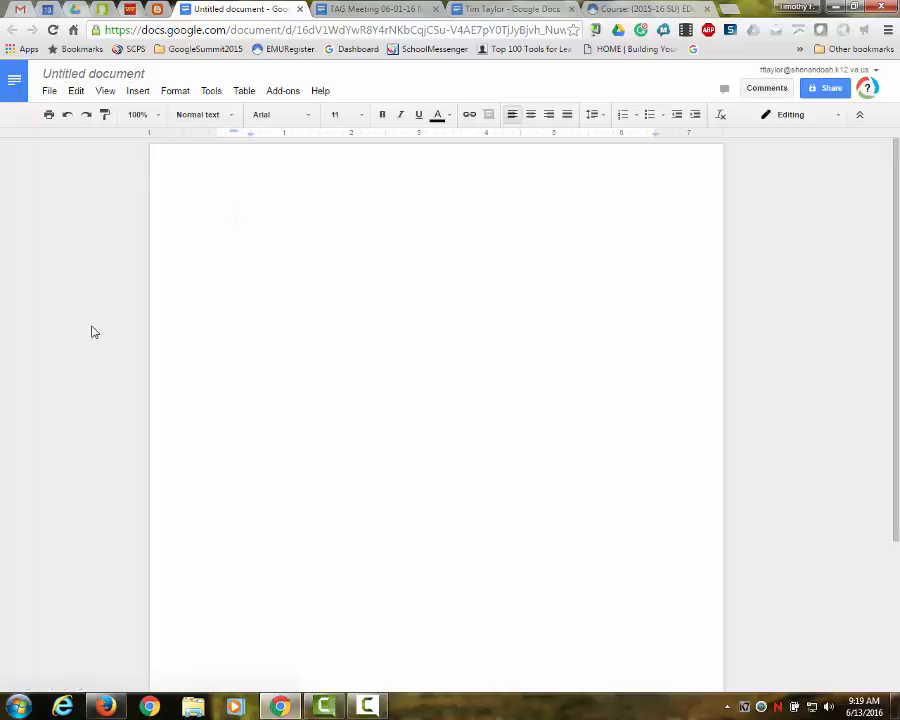
left_click(125, 75)
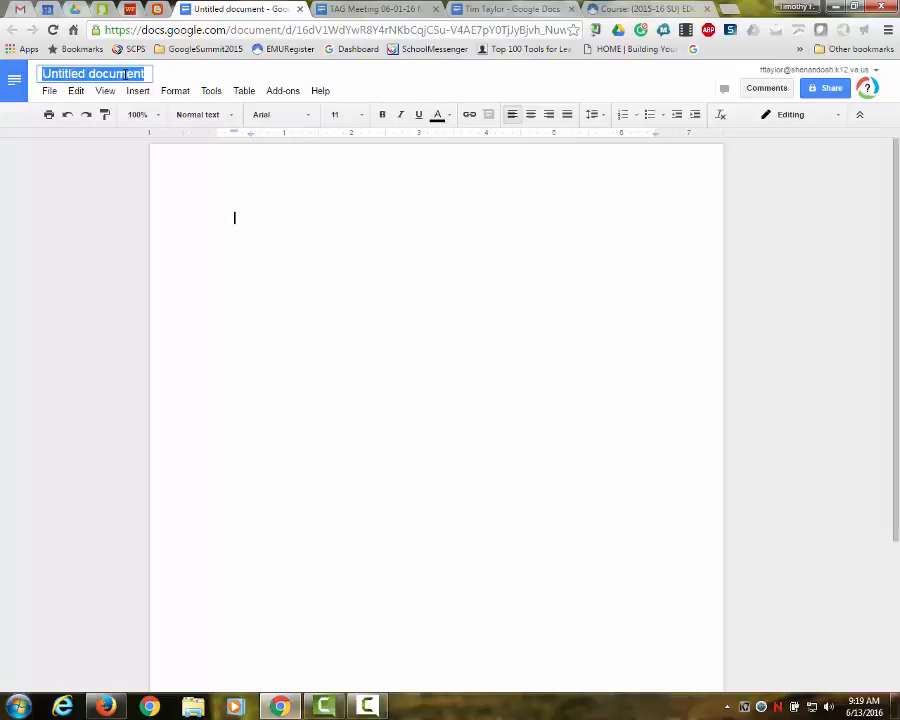
type("Tim")
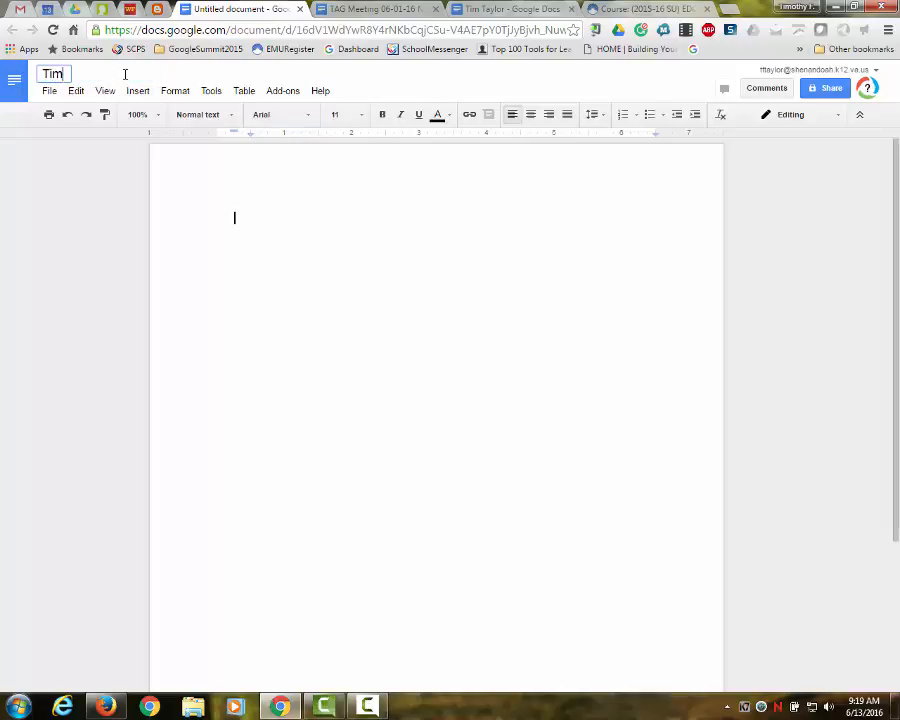
type(" Taylor")
key("Return")
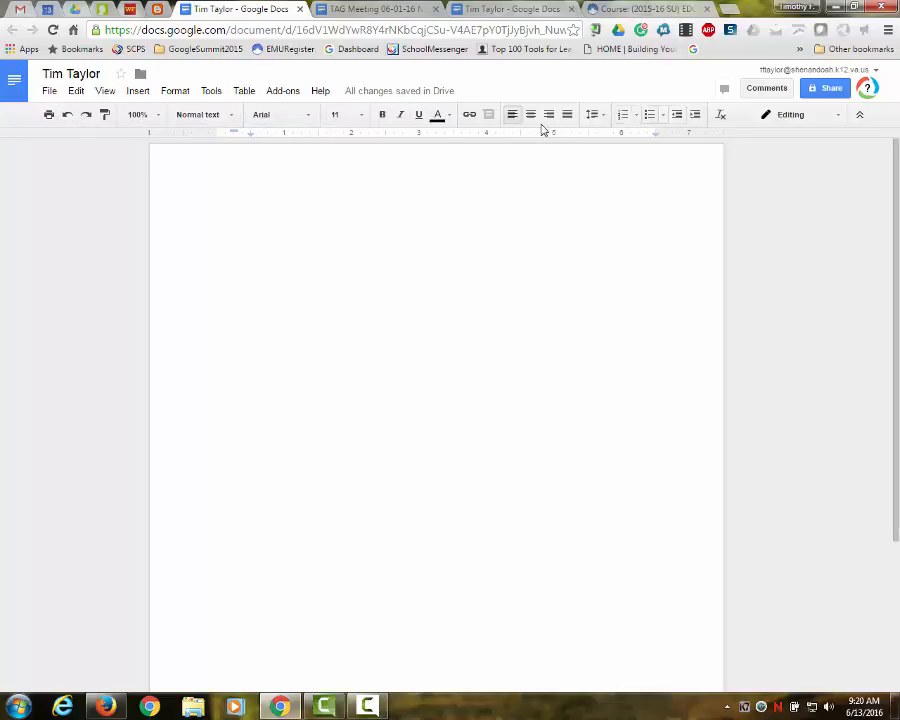
- Look through the font, font size, text colour and highlight colour choices without changing the formatting
left_click(306, 116)
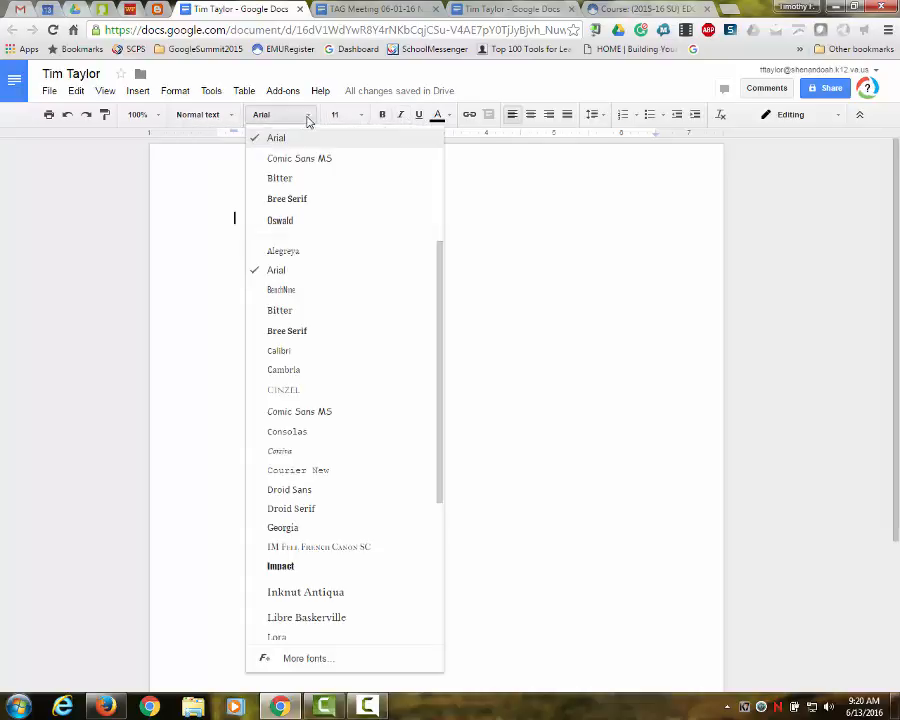
left_click(306, 118)
left_click(360, 116)
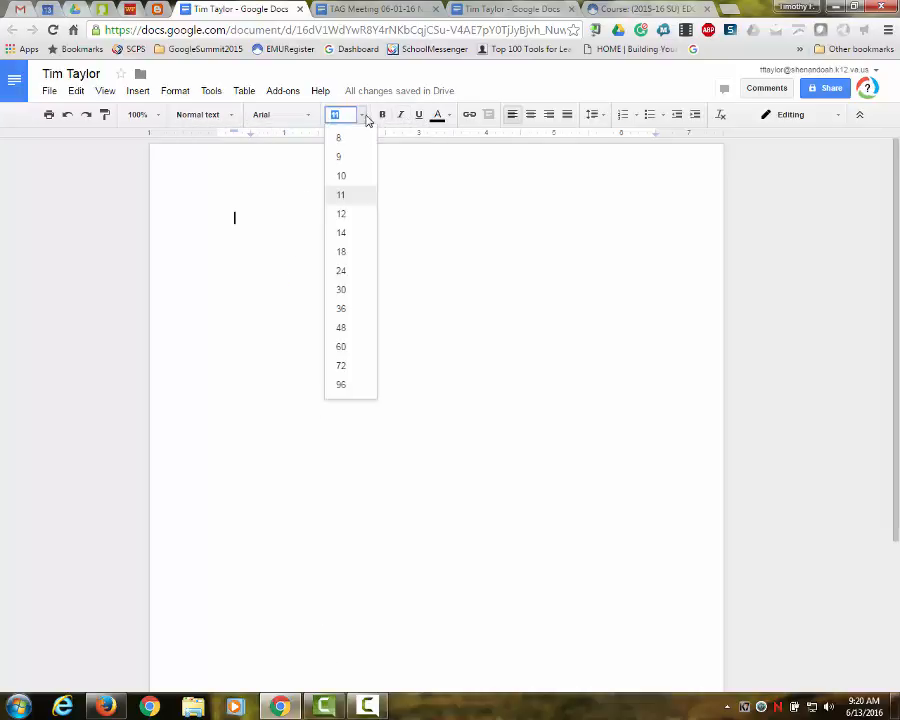
left_click(364, 118)
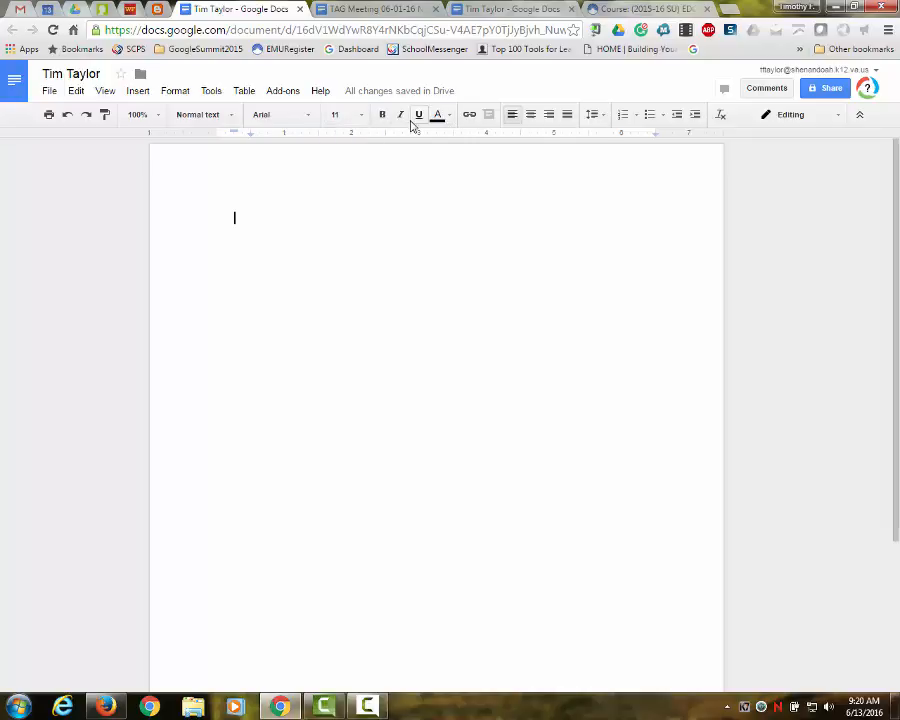
left_click(447, 119)
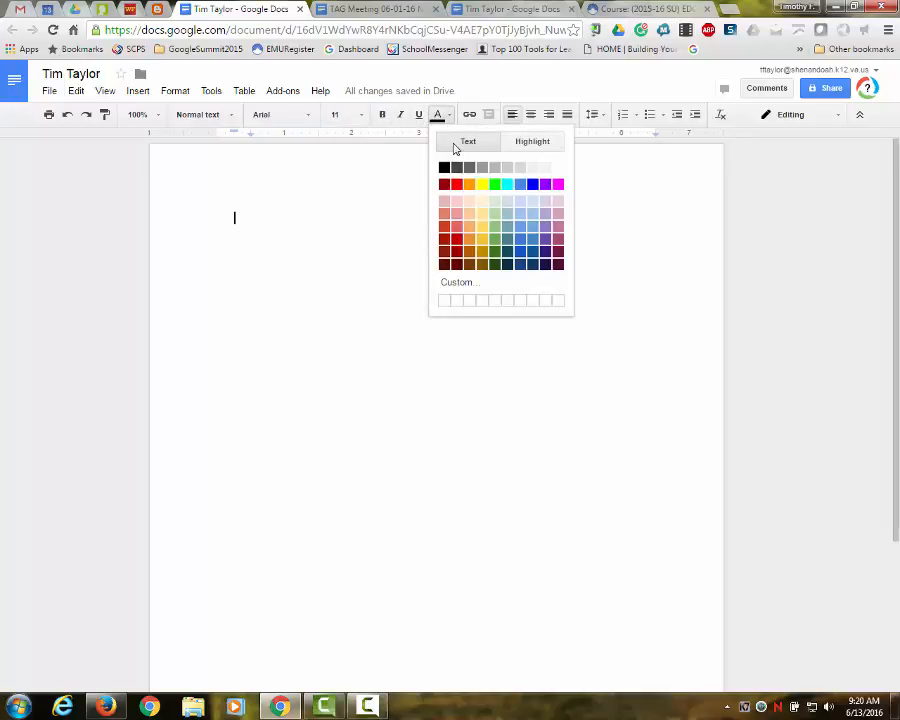
left_click(531, 146)
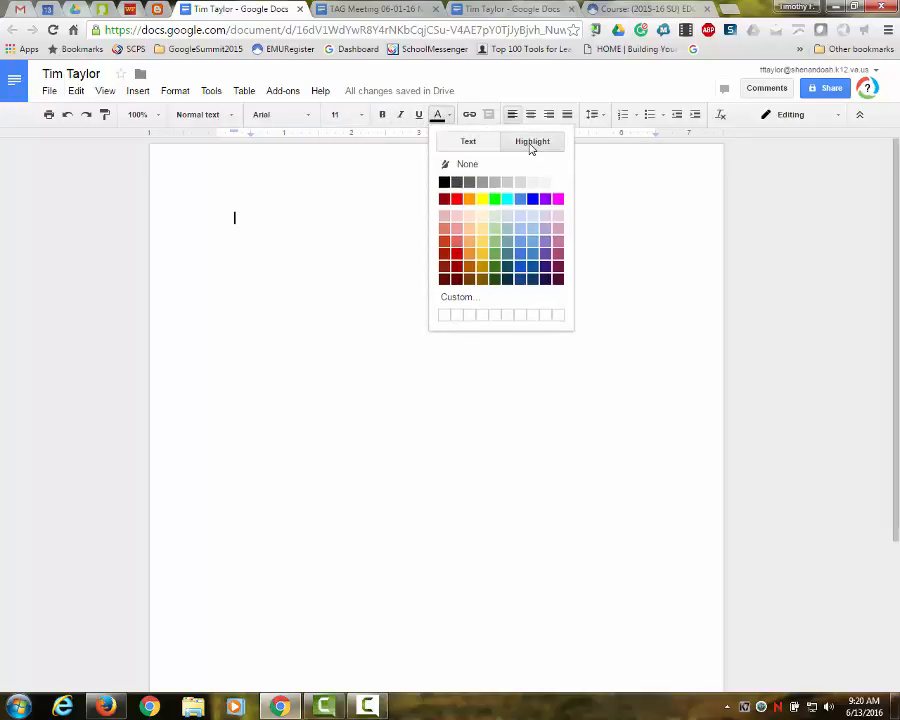
left_click(474, 146)
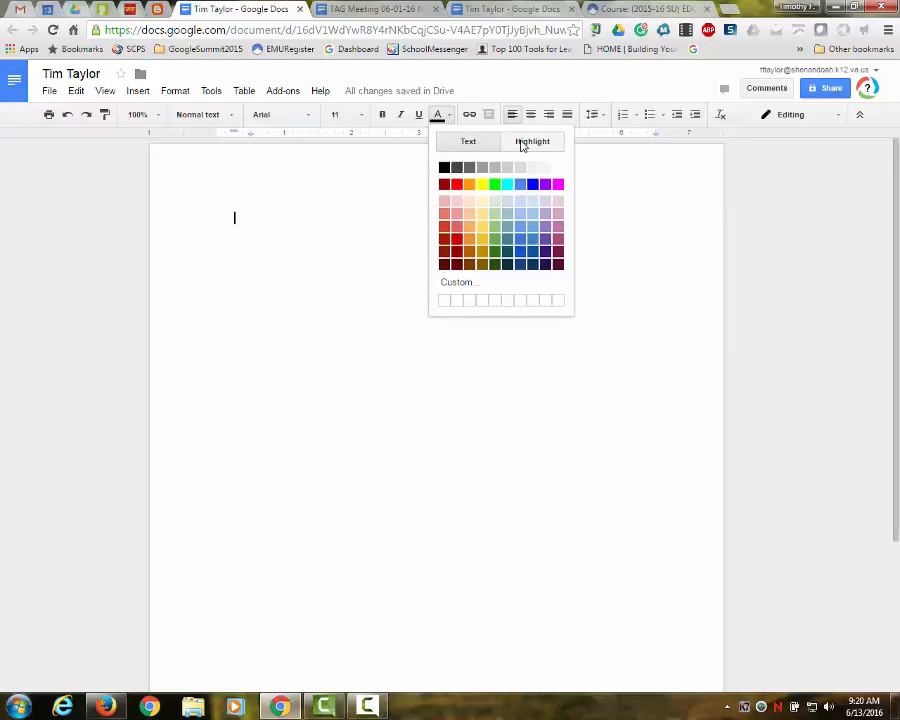
left_click(522, 143)
left_click(534, 235)
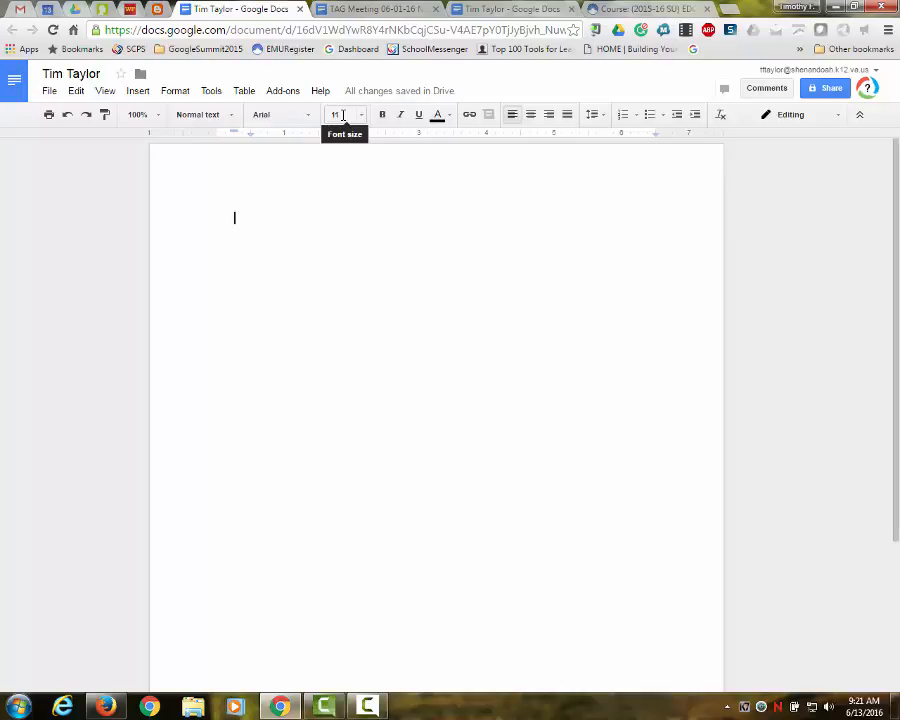
- Look over the document's add-ons and its file commands, such as sharing, copying, downloading and page setup
left_click(279, 91)
left_click(280, 92)
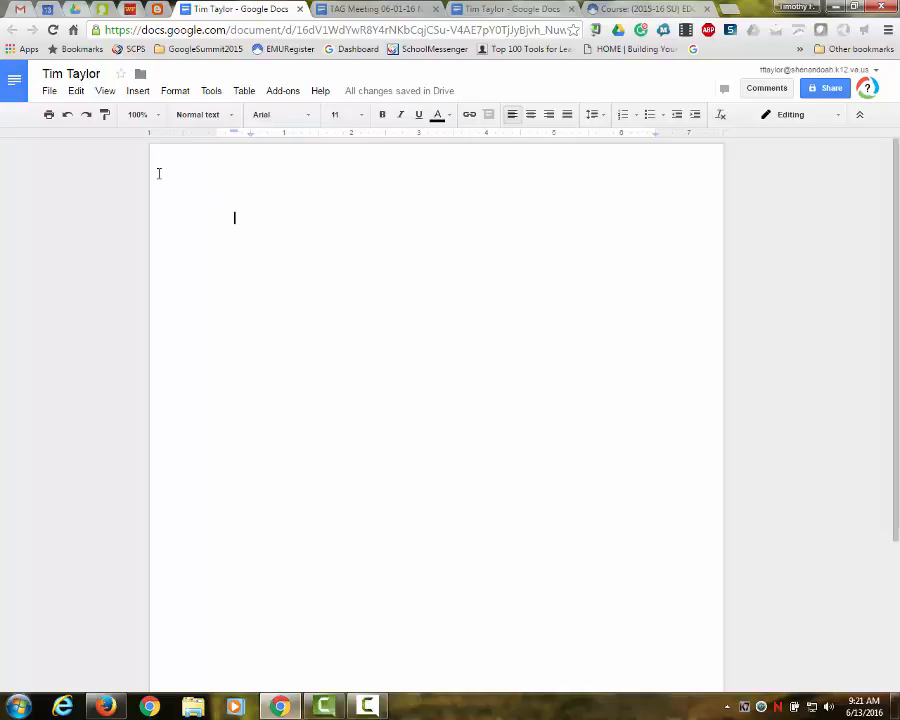
left_click(48, 92)
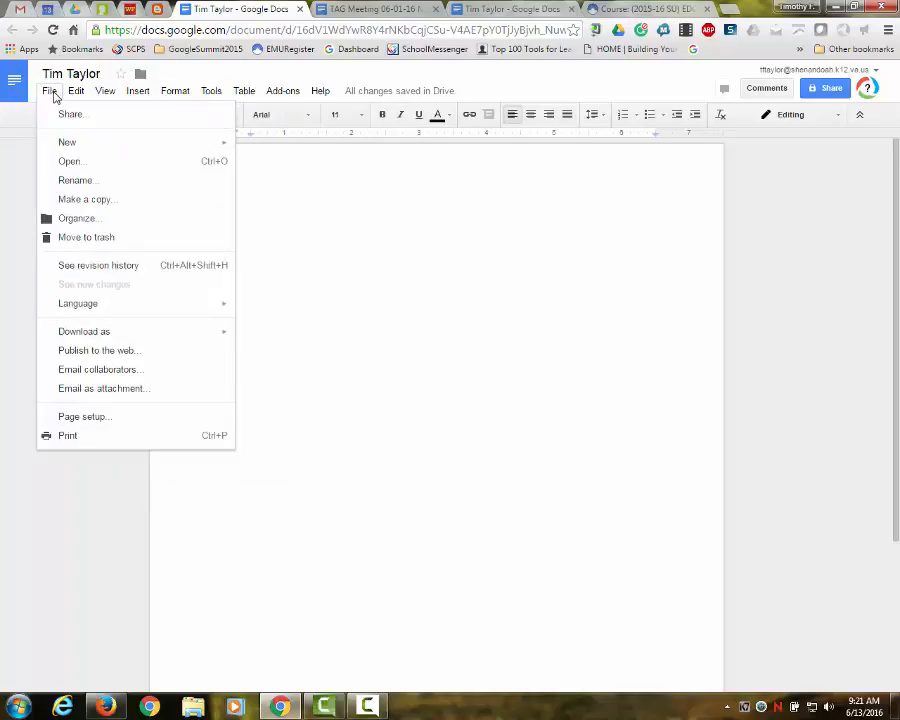
left_click(52, 93)
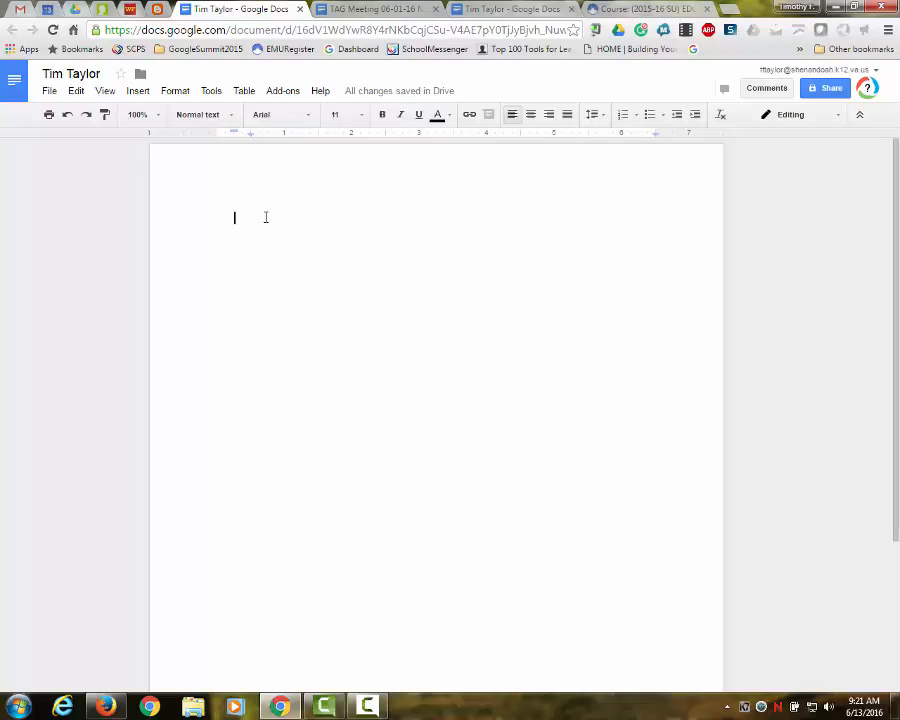
- Switch to the already written biography document and inspect the web link on the word UVA
left_click(486, 10)
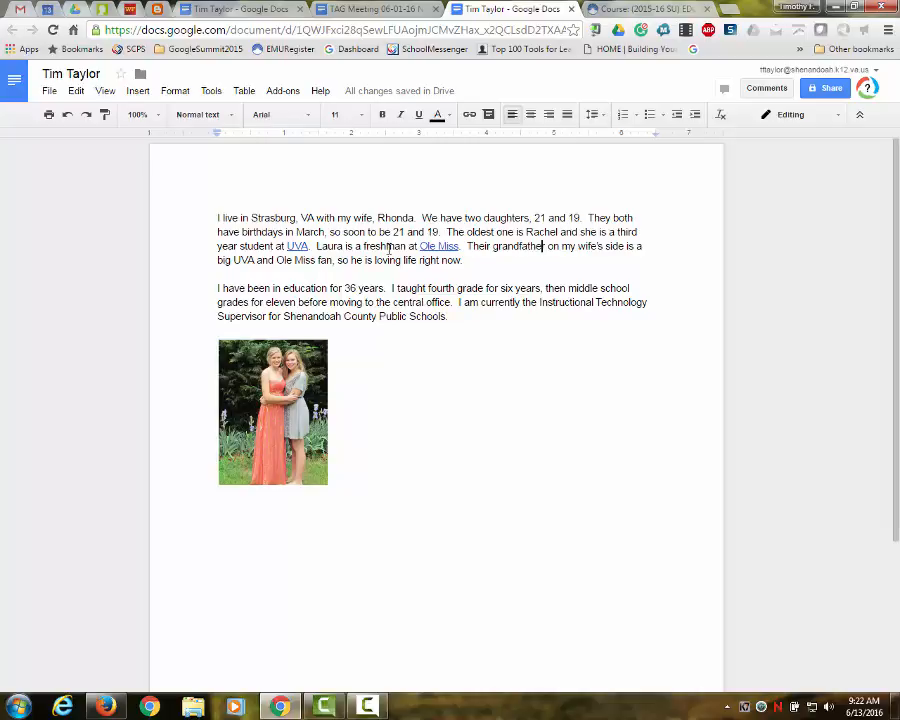
left_click(297, 246)
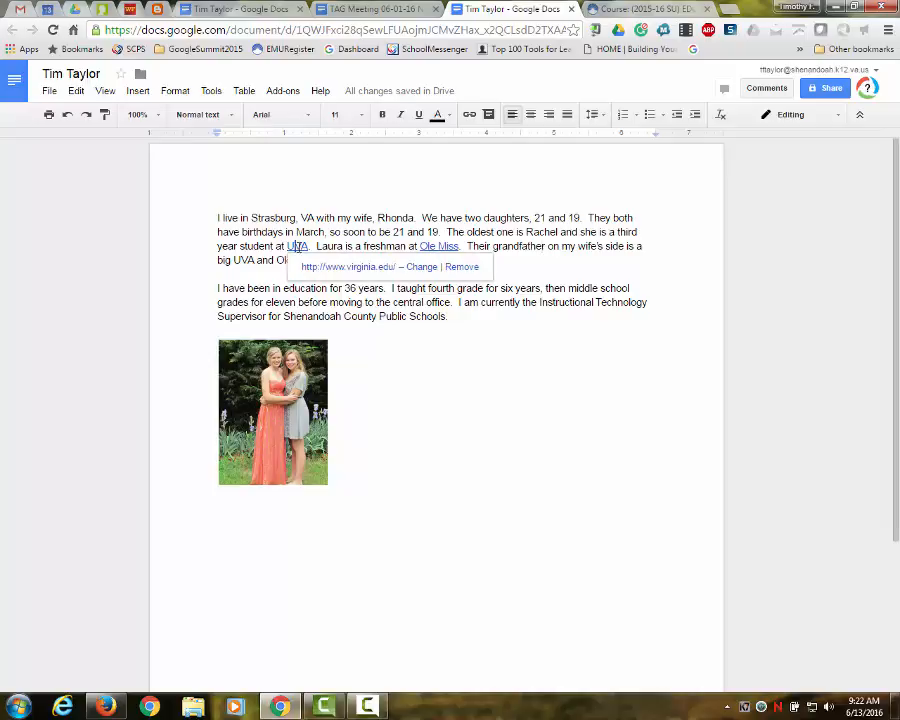
left_click(470, 261)
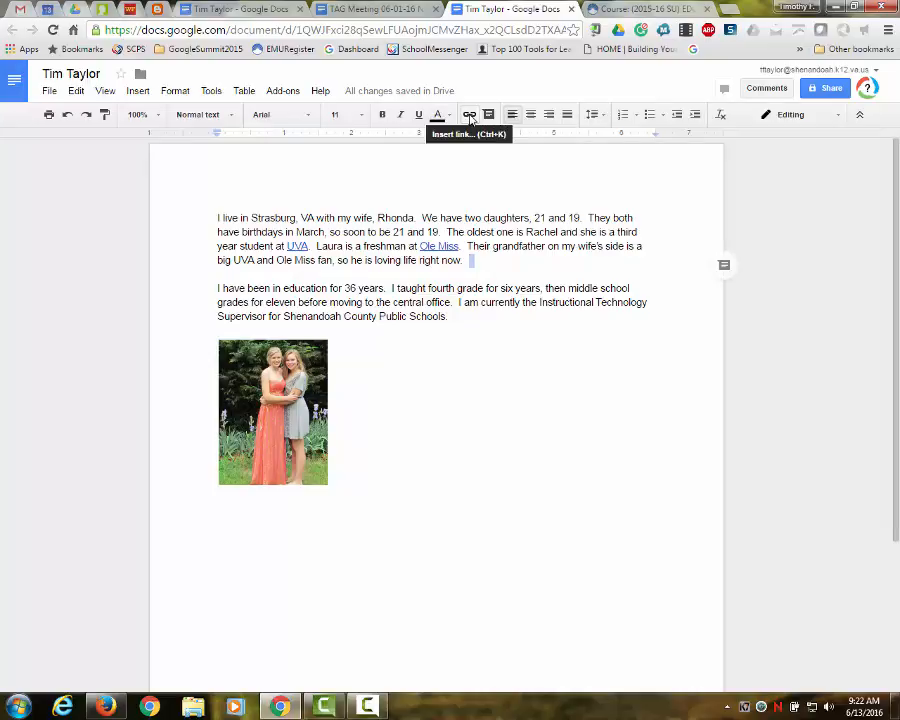
left_click(502, 263)
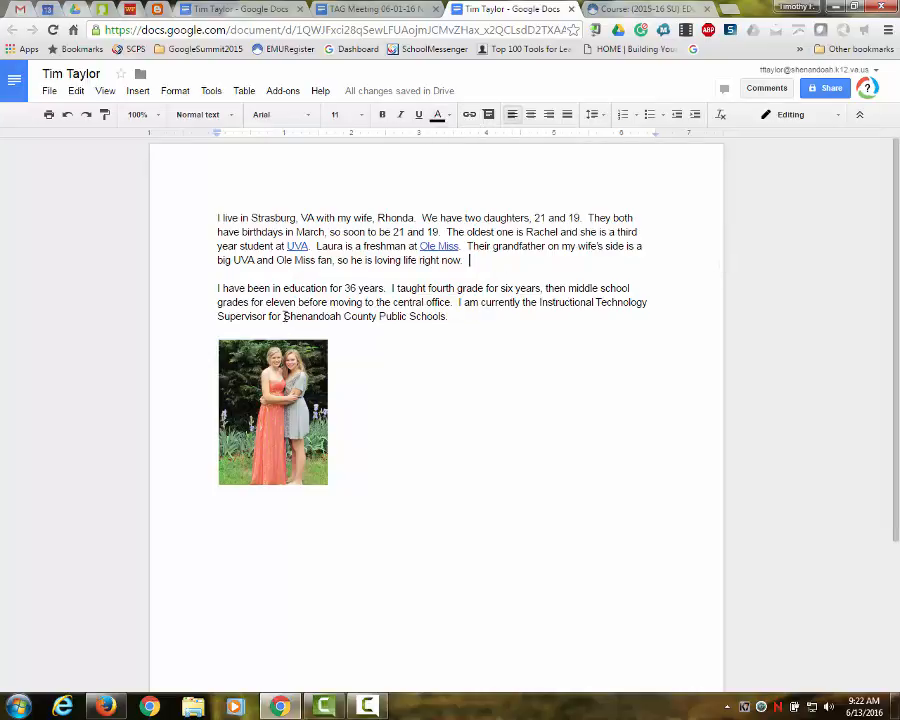
left_click_drag(284, 316, 446, 316)
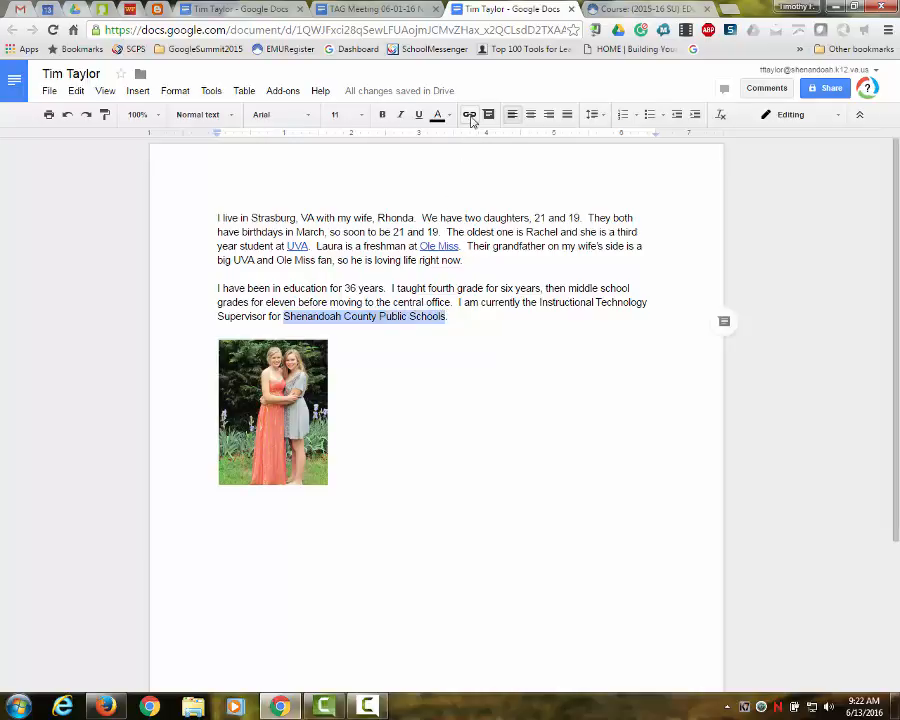
left_click(471, 118)
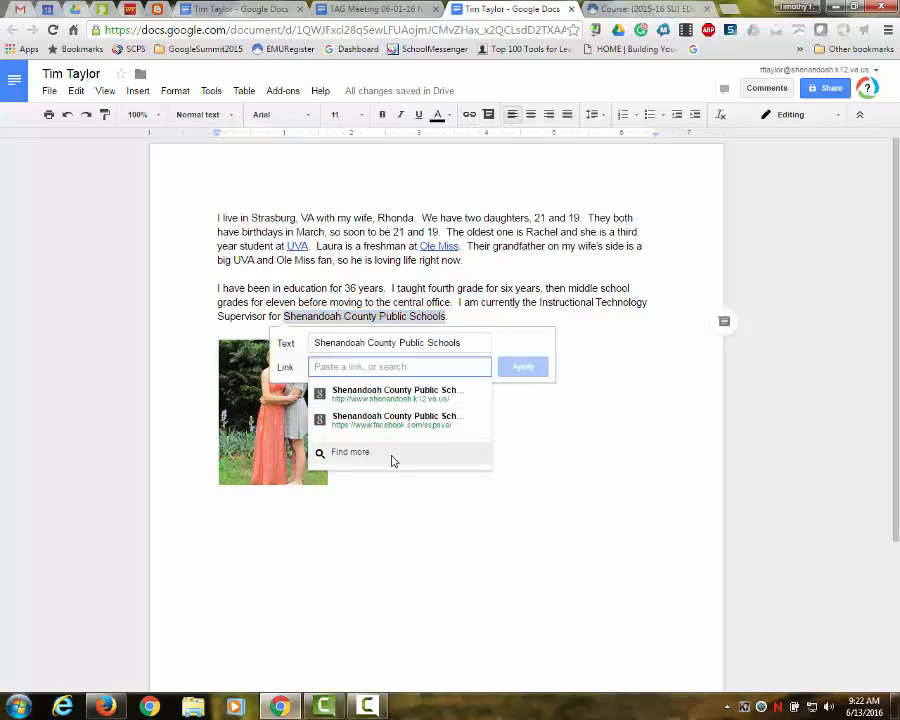
left_click(388, 396)
left_click(523, 366)
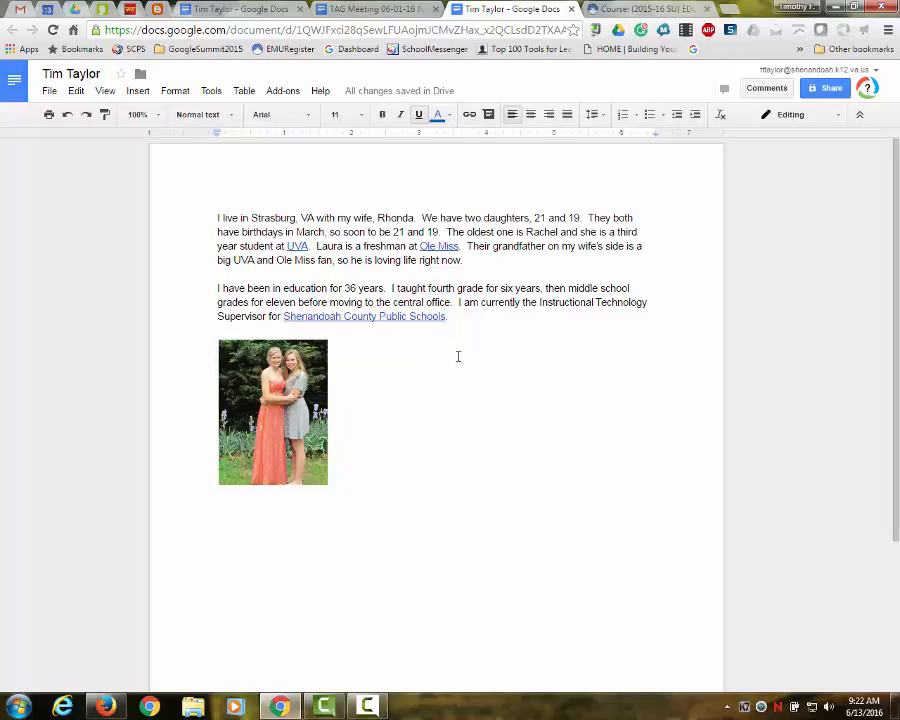
- Add a blank line below the photo and start inserting an image there
left_click(139, 91)
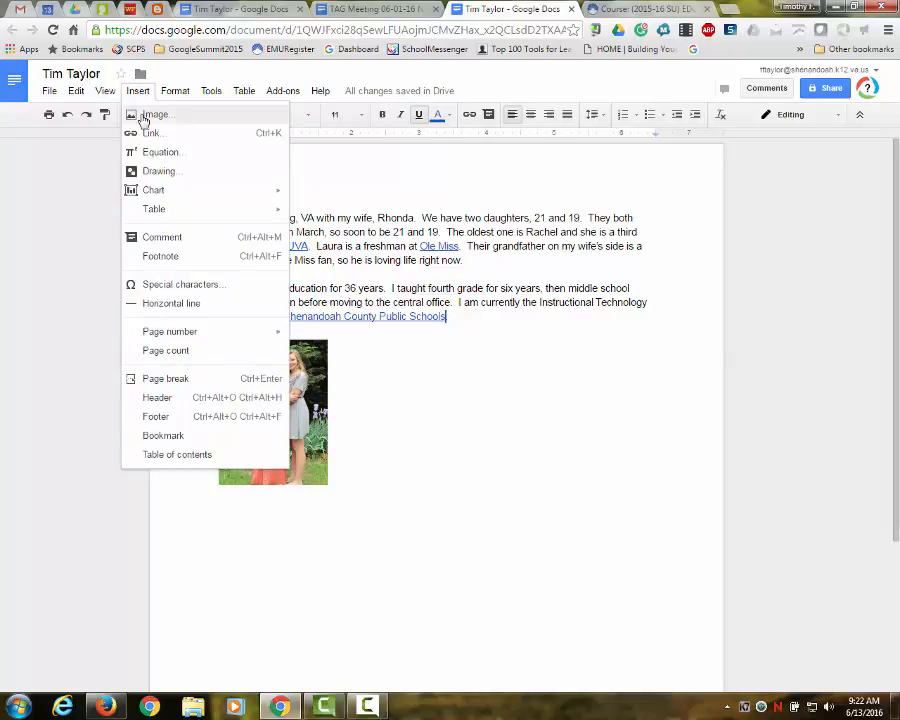
left_click(364, 412)
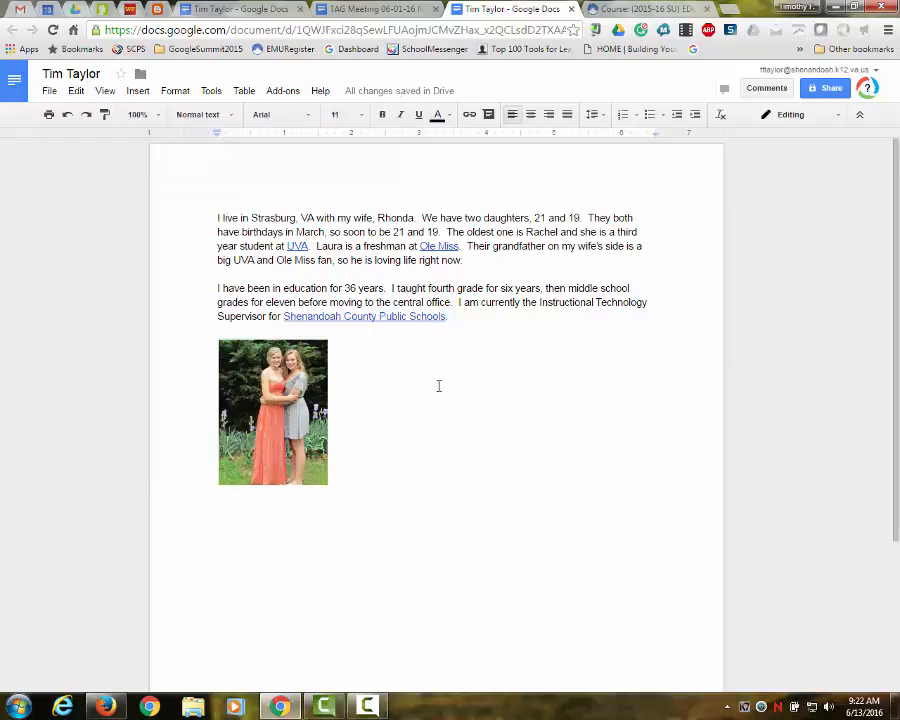
key("Return")
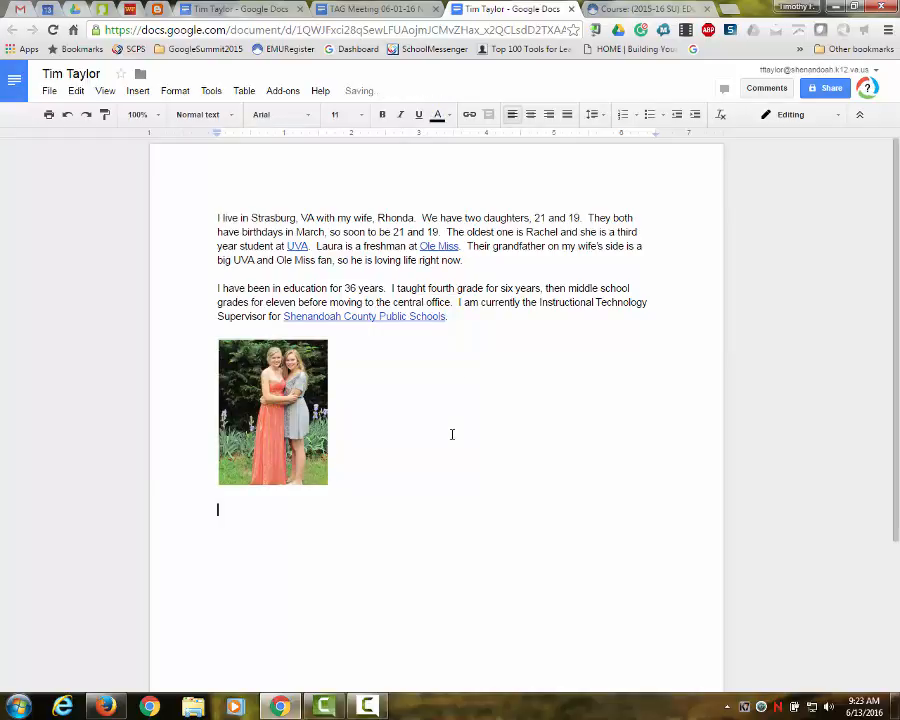
left_click(138, 91)
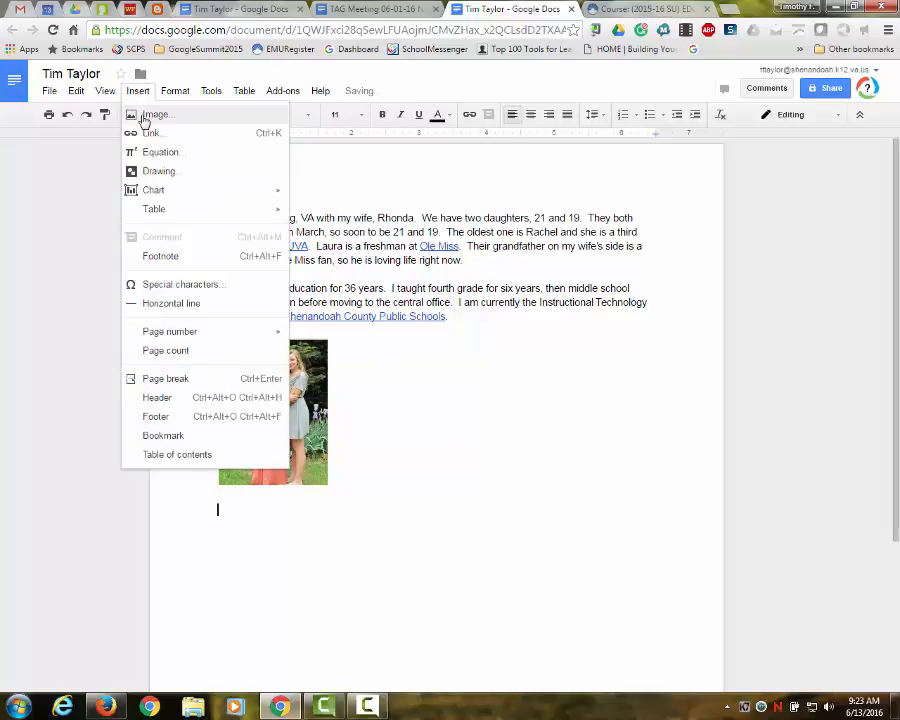
left_click(150, 115)
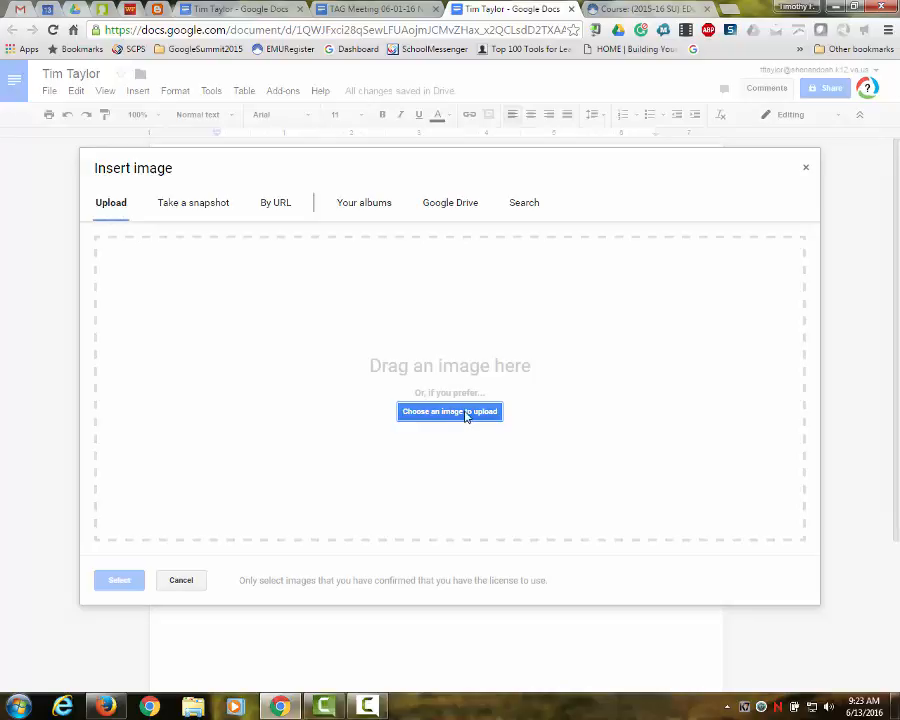
- Choose a webcam snapshot as the image source and allow docs.google.com to use the camera and microphone
left_click(210, 207)
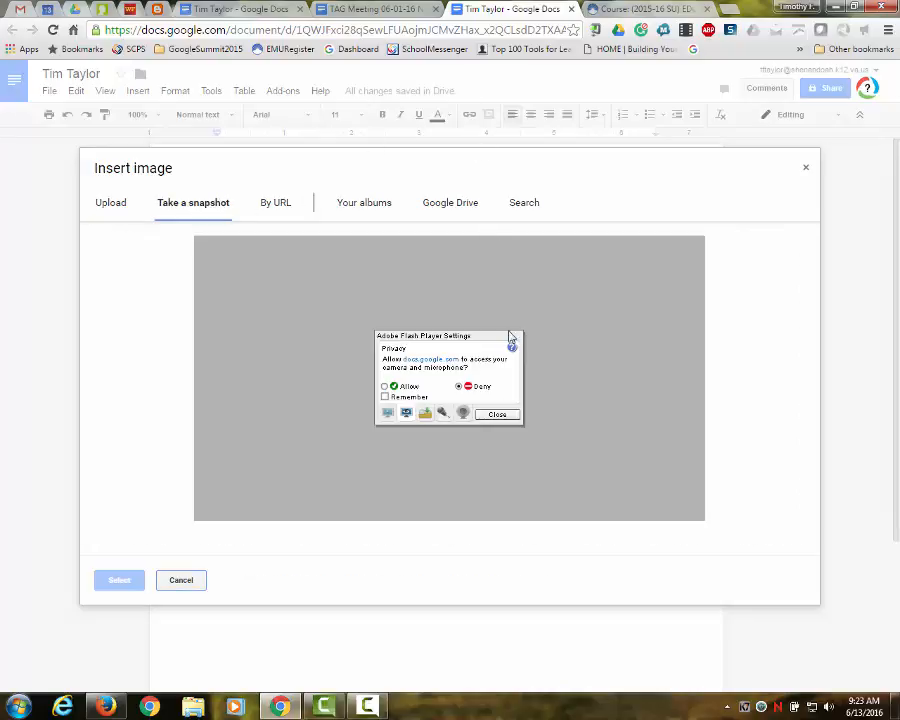
left_click(497, 415)
left_click(445, 418)
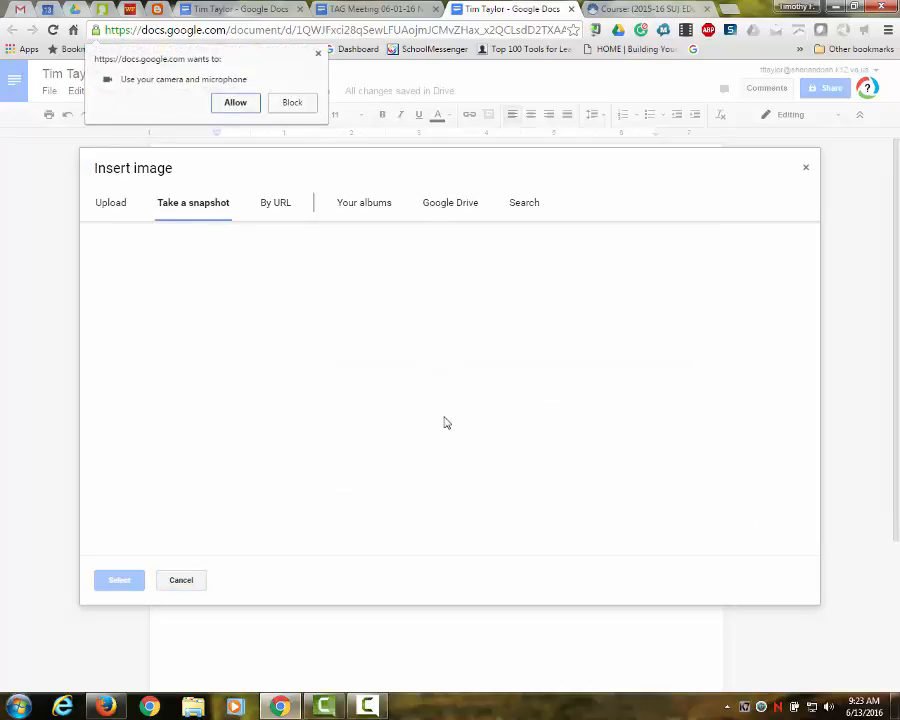
left_click(235, 104)
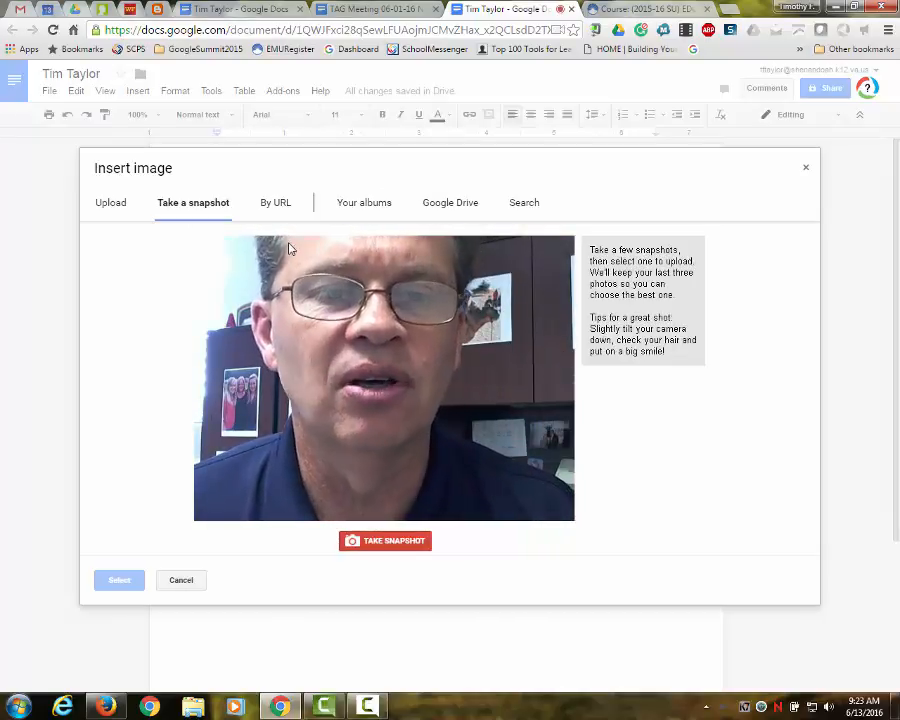
- Review the other image sources: by URL, your own albums, and the folders in Google Drive
left_click(280, 206)
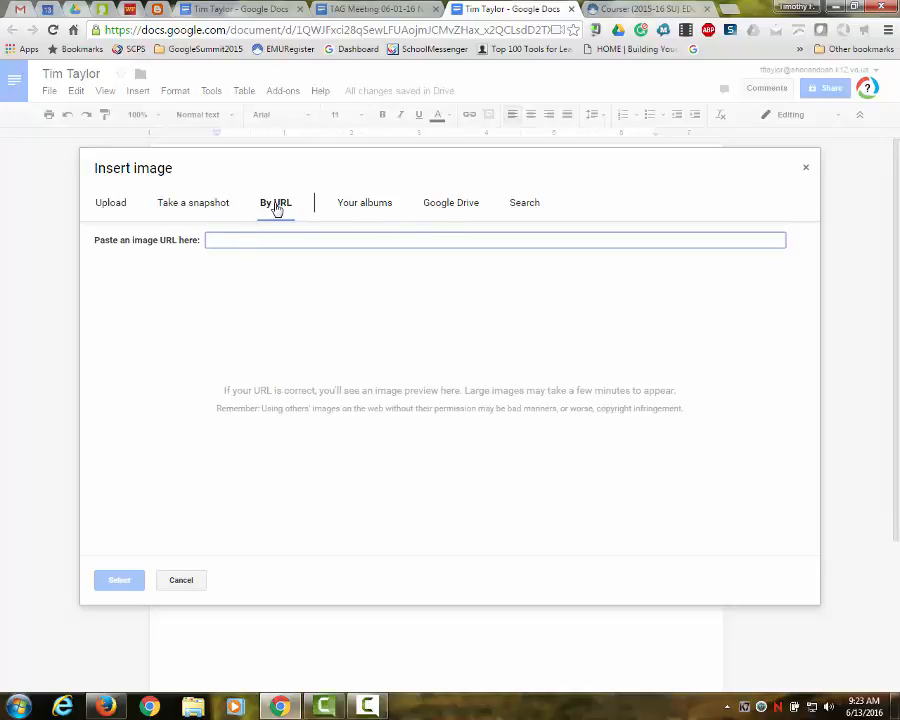
left_click(362, 205)
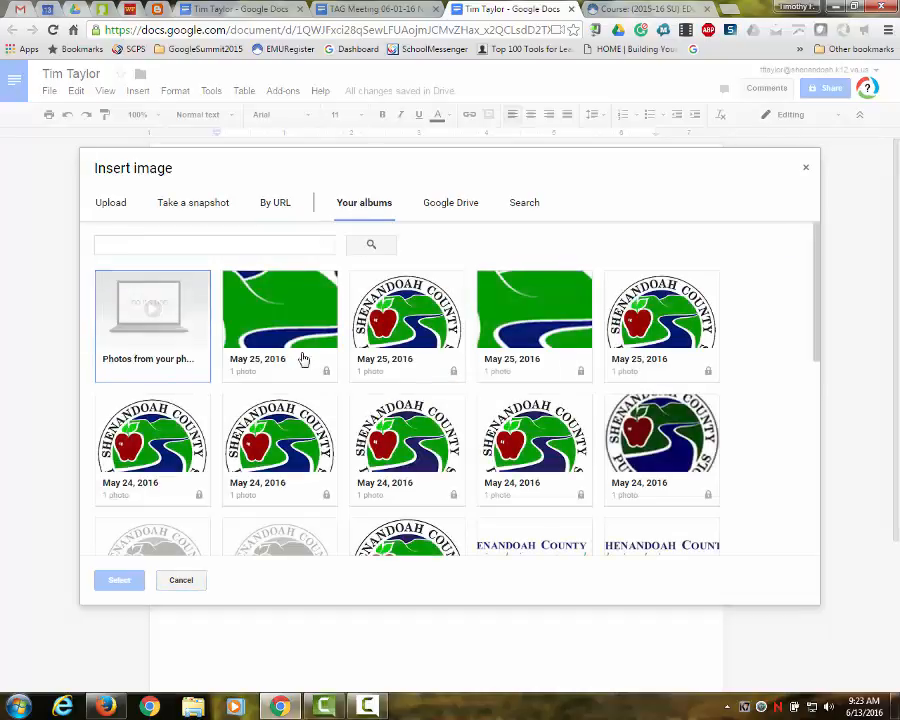
left_click(455, 208)
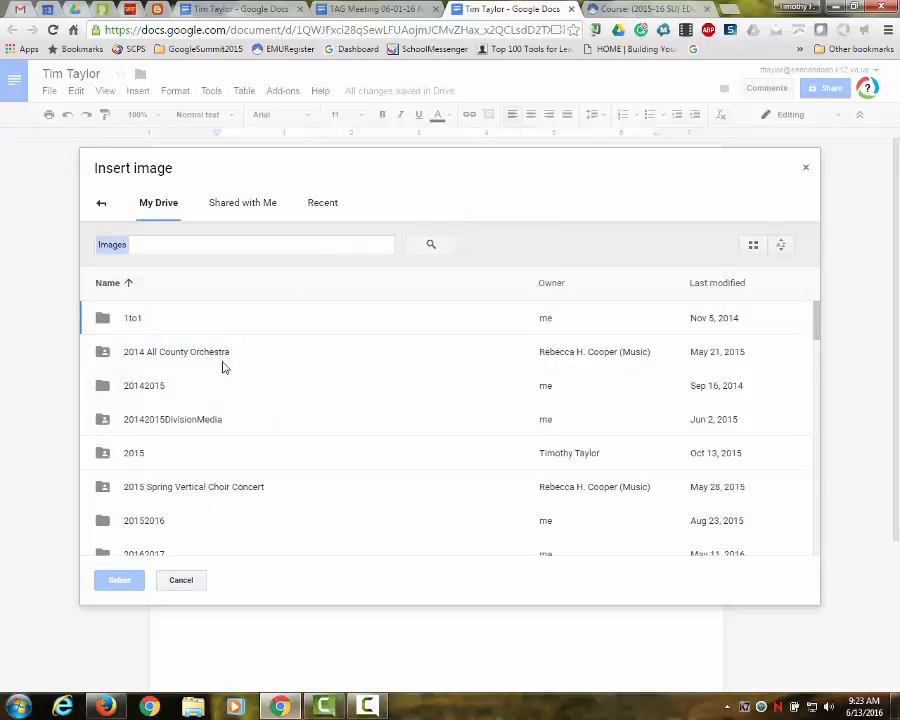
scroll(224, 383, "down", 1)
scroll(224, 383, "down", 7)
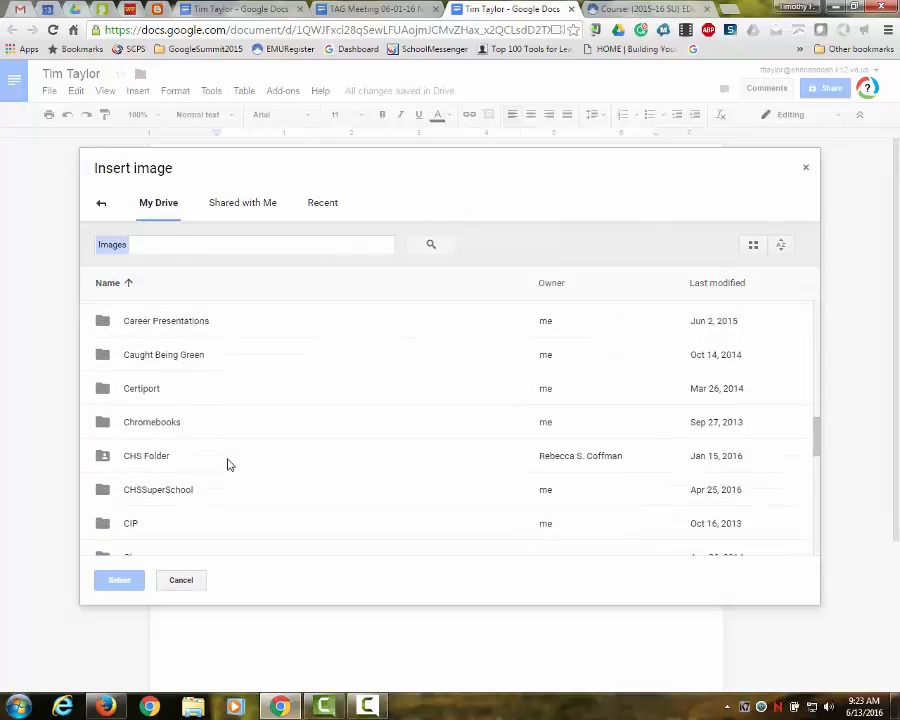
- Search the Drive images for a daughter's first name, look through the matching files, and return to the general image sources
left_click(223, 245)
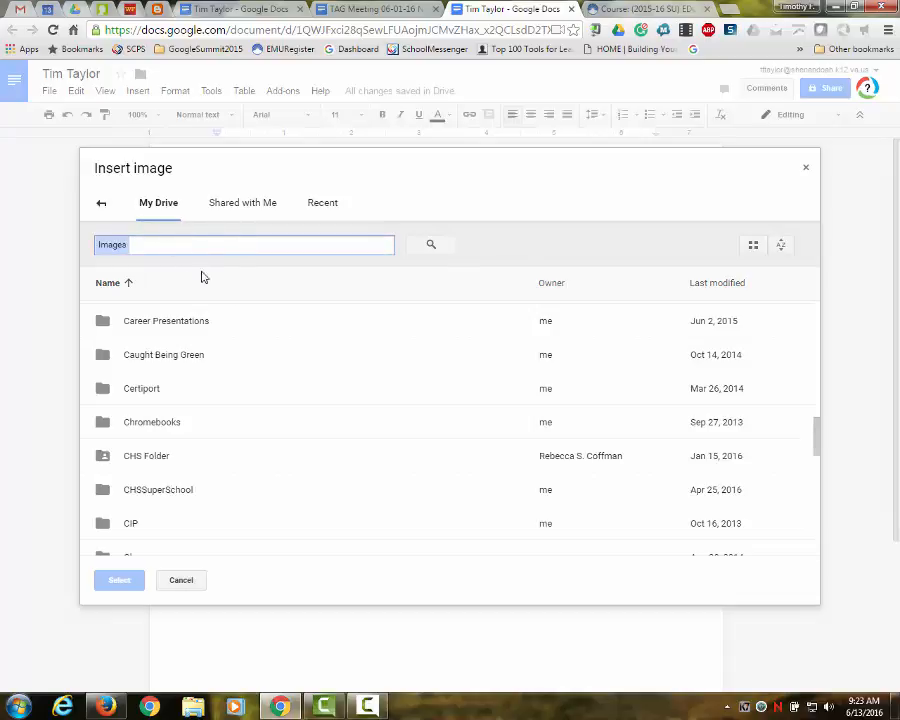
type("rac")
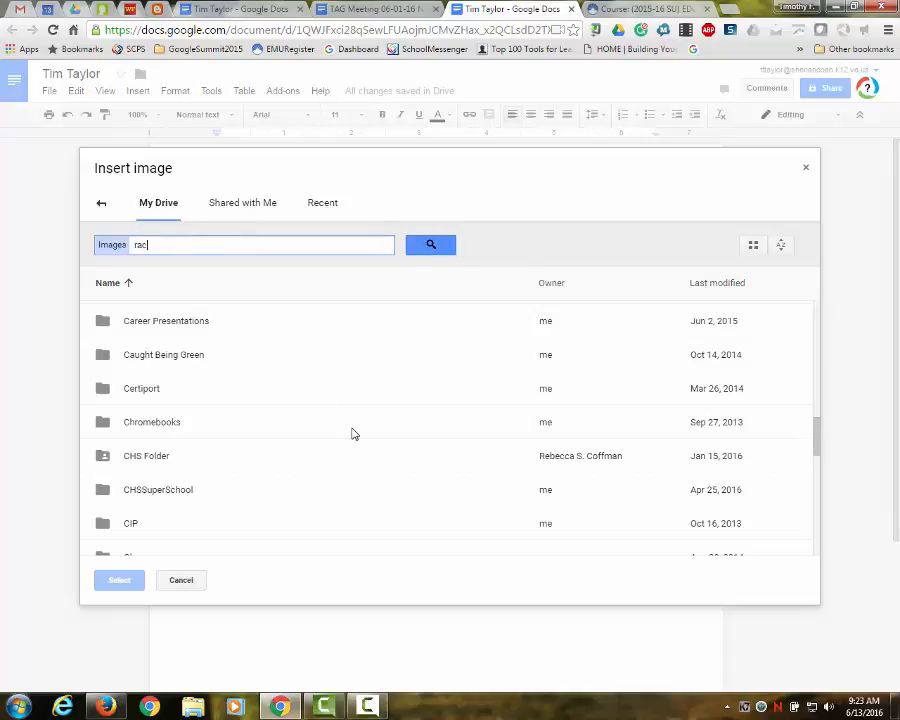
type("hel")
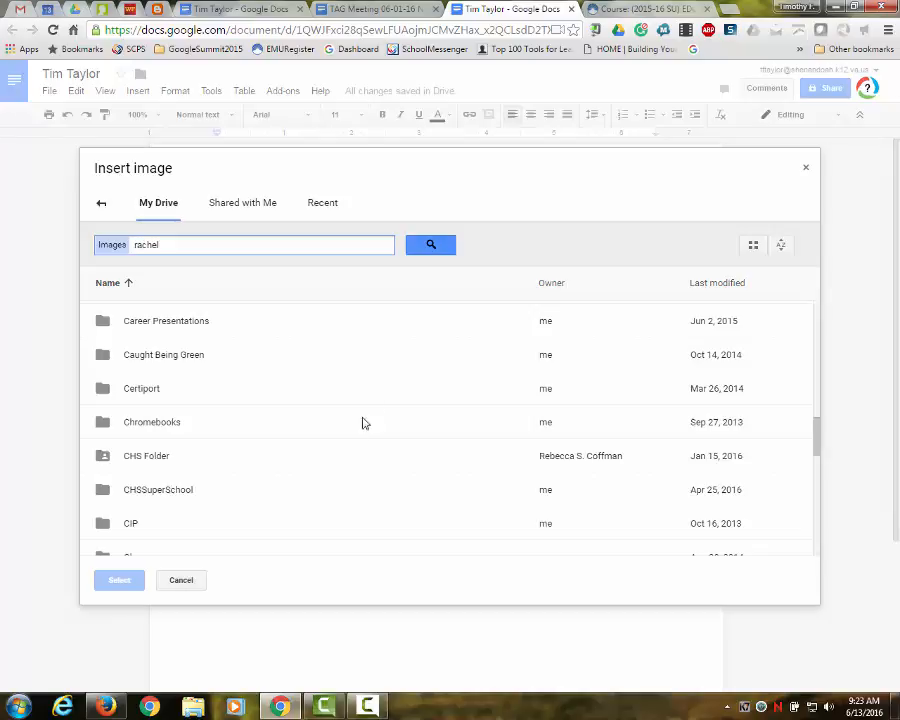
left_click(433, 246)
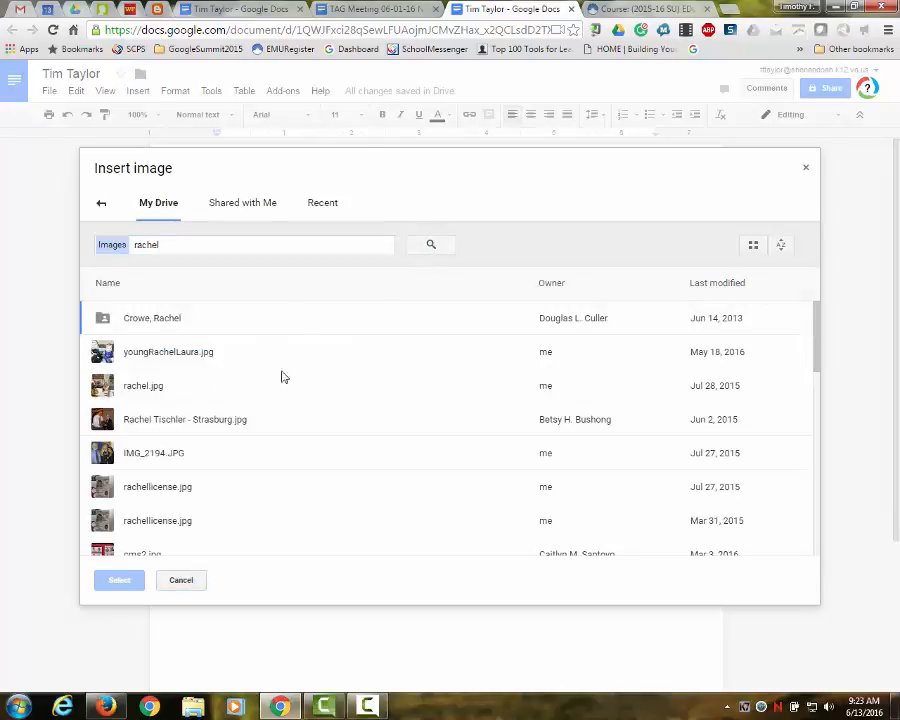
scroll(221, 464, "down", 2)
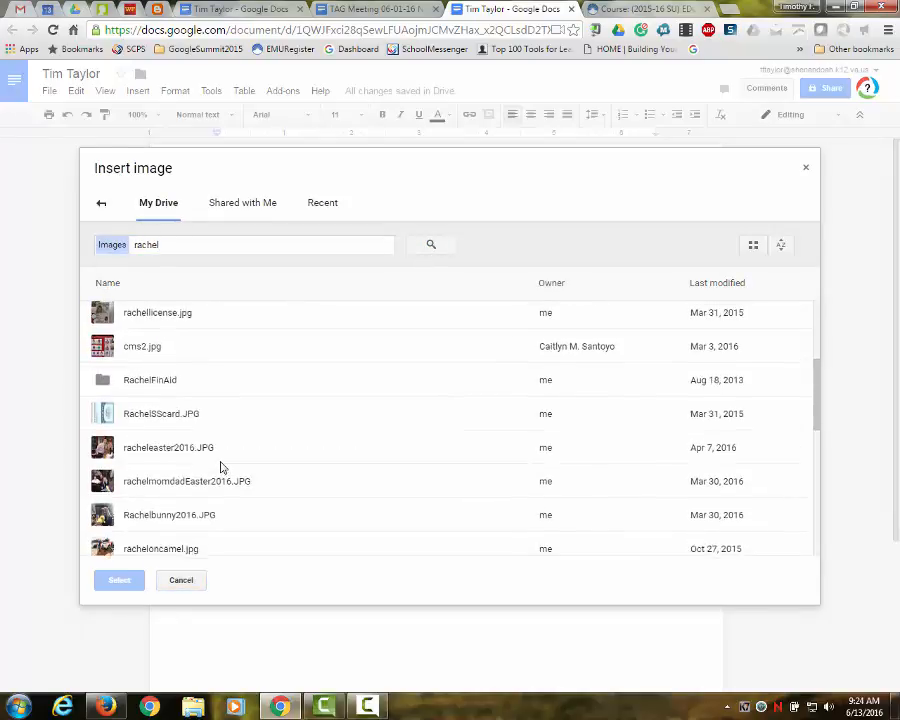
scroll(221, 464, "up", 3)
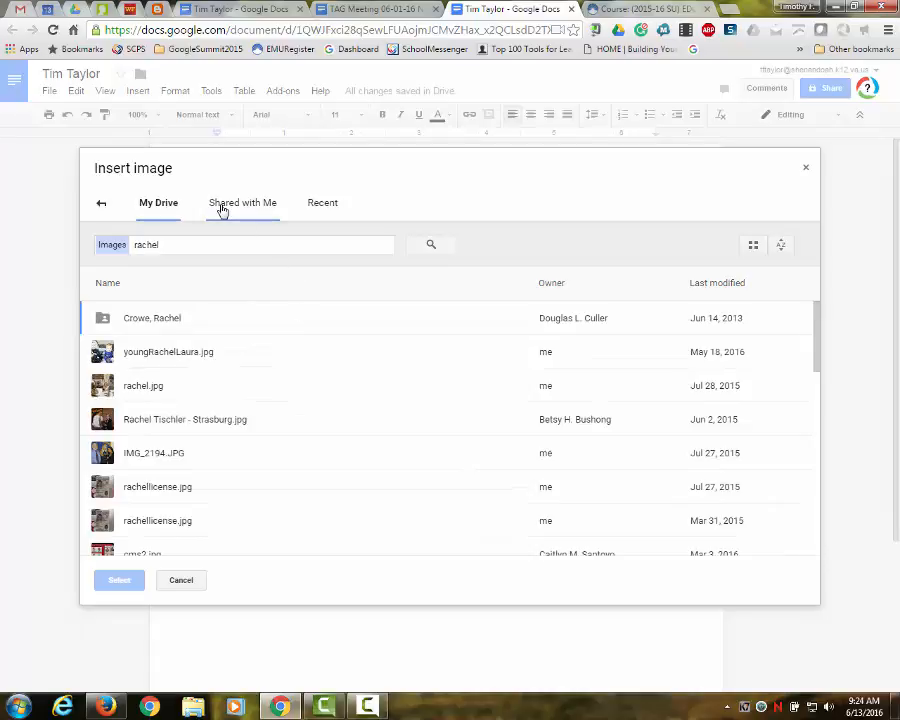
left_click(102, 204)
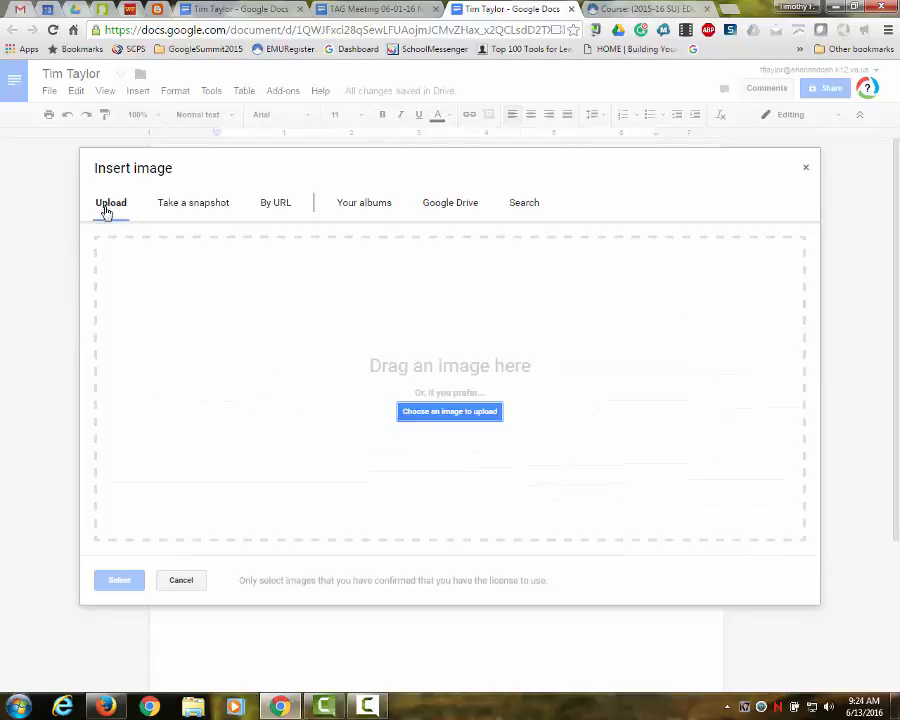
- Search Google images for "butterflies" and insert the monarch-on-green-leaves picture below the photo of the two daughters
left_click(532, 208)
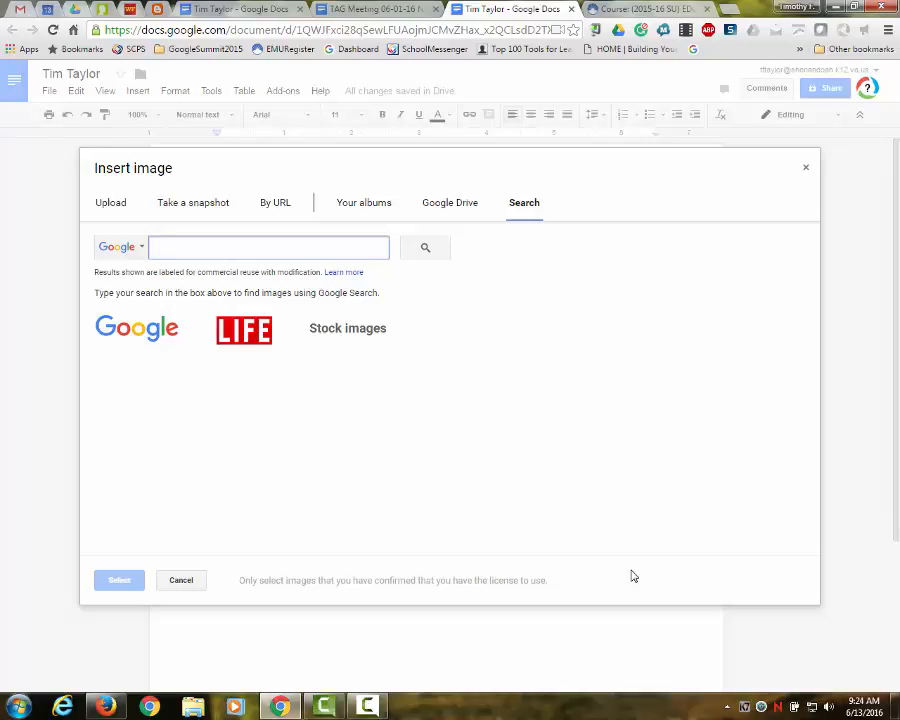
type("butterf")
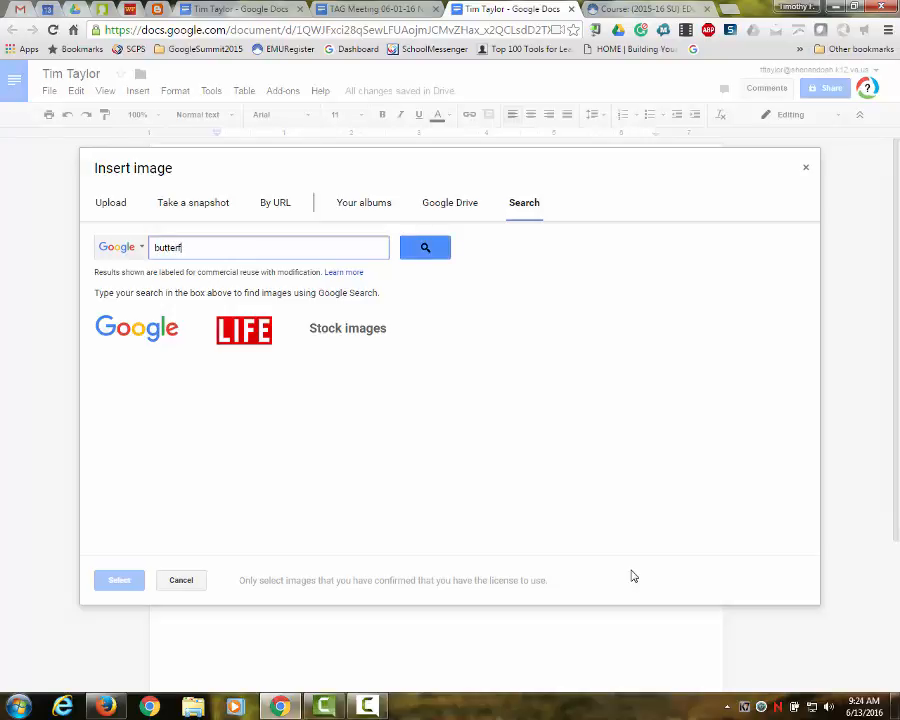
type("lies")
left_click(425, 249)
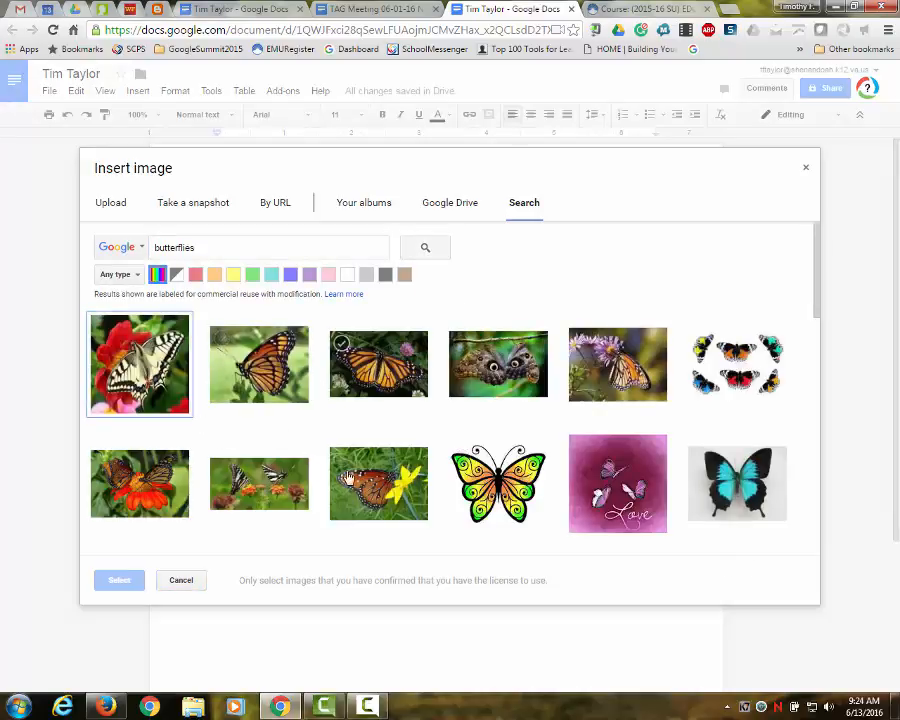
left_click(255, 362)
left_click(120, 580)
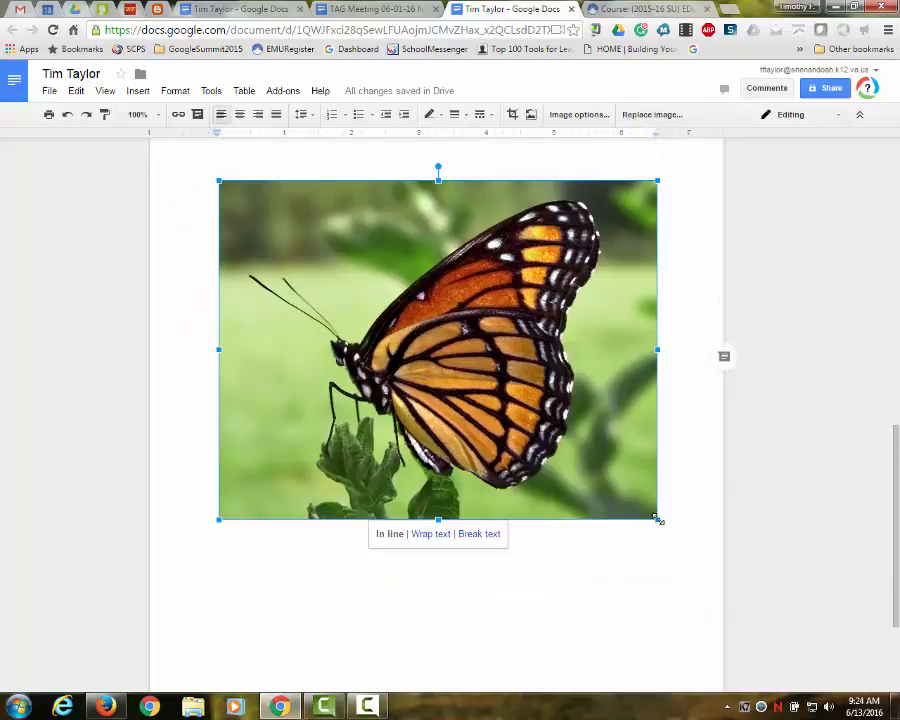
- Shrink the butterfly picture to under half its width and set its text placement to Wrap text
left_click_drag(657, 519, 412, 298)
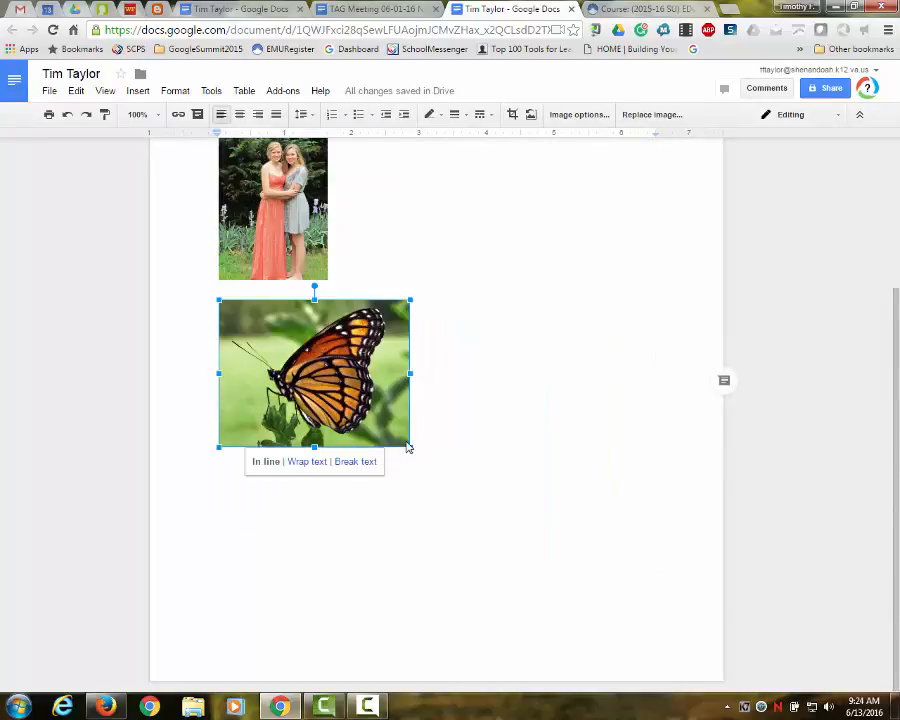
left_click(315, 463)
left_click(474, 414)
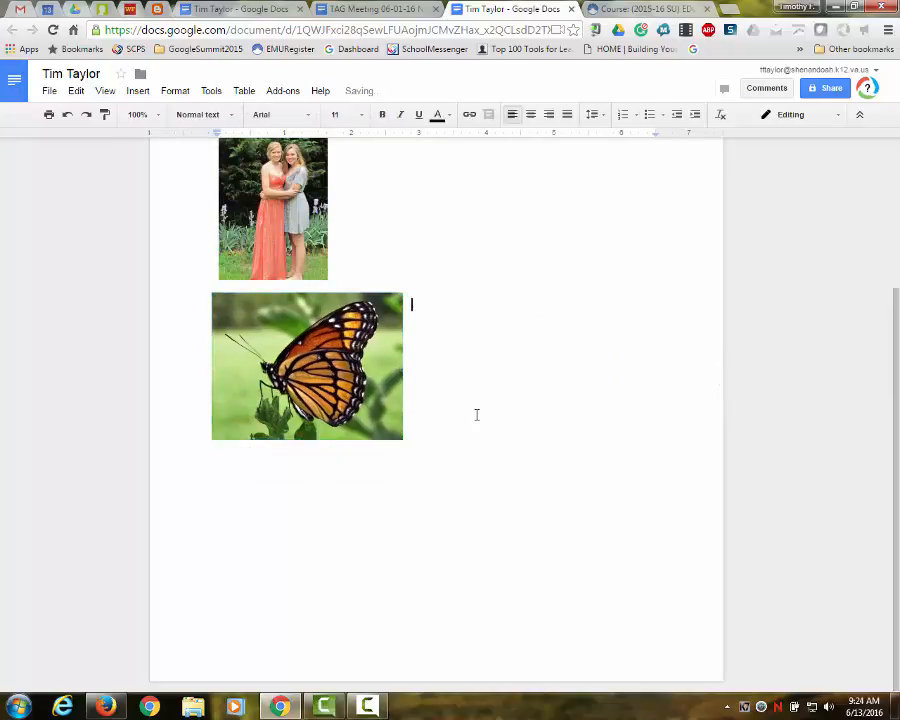
scroll(478, 559, "up", 2)
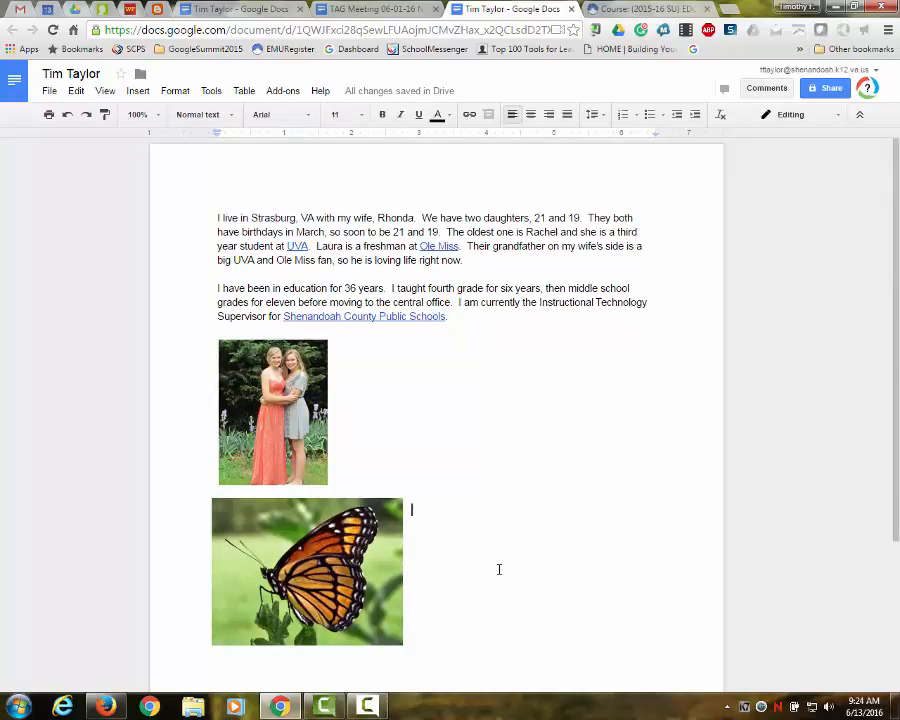
- Delete the butterfly picture from the document
left_click(381, 558)
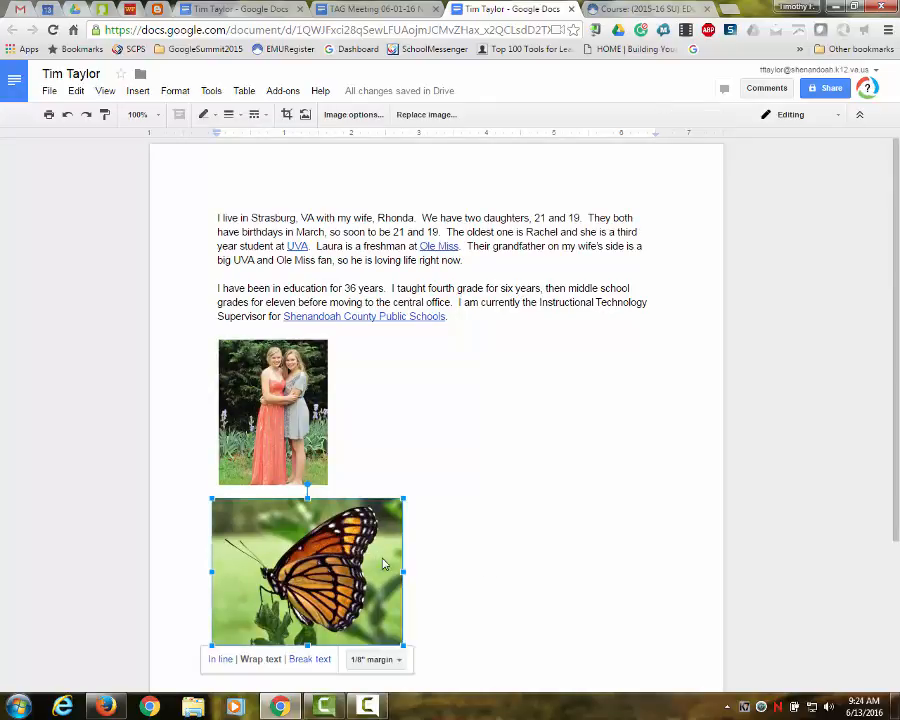
key("Delete")
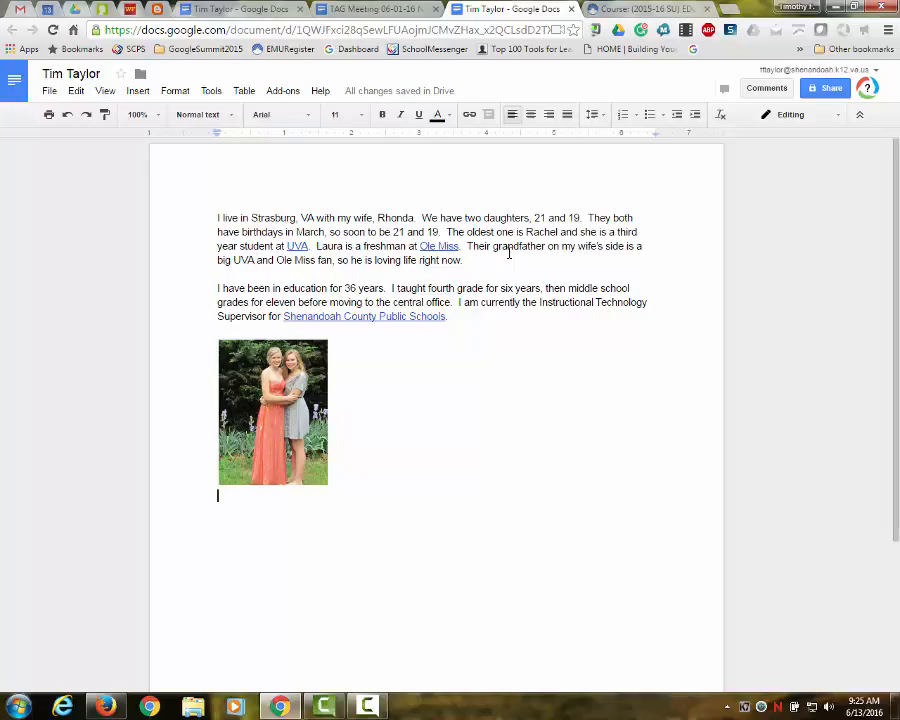
- Start sharing the document, review the access levels for invitees, and begin an invitation in the advanced sharing settings
left_click(826, 89)
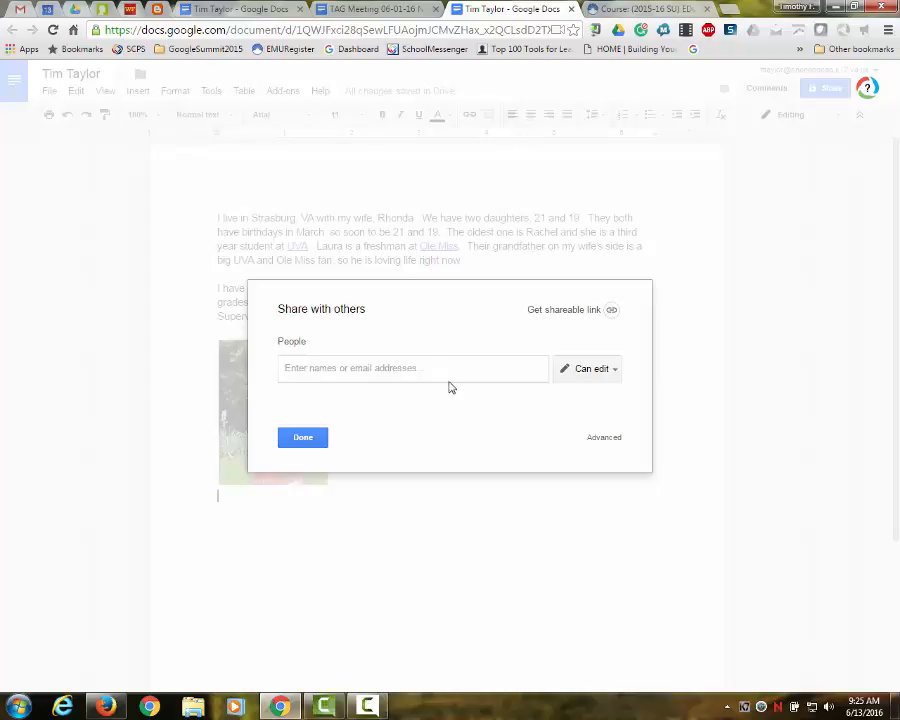
left_click(616, 372)
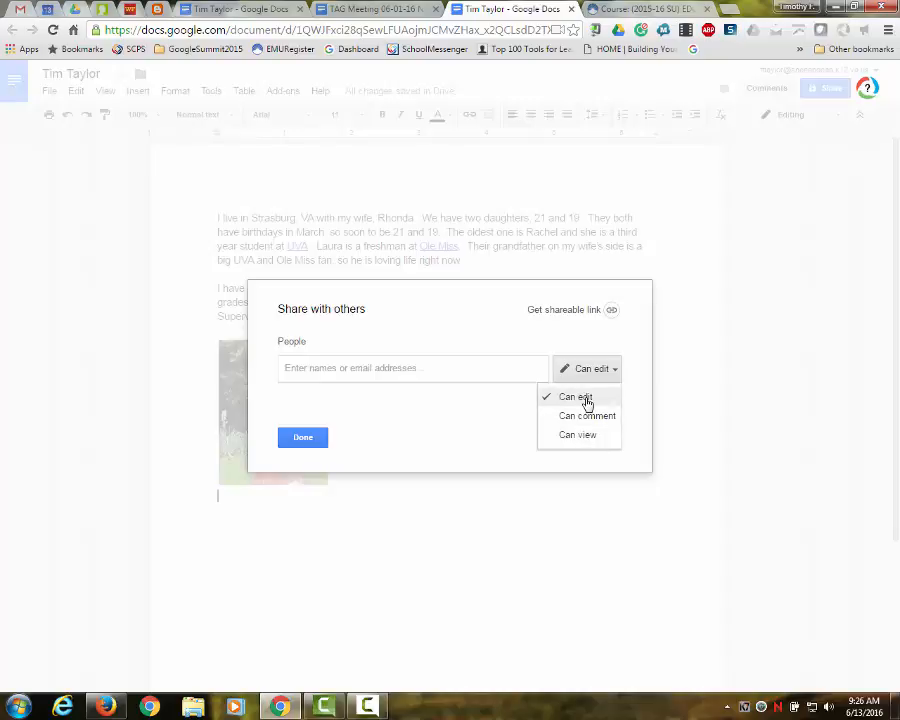
left_click(462, 414)
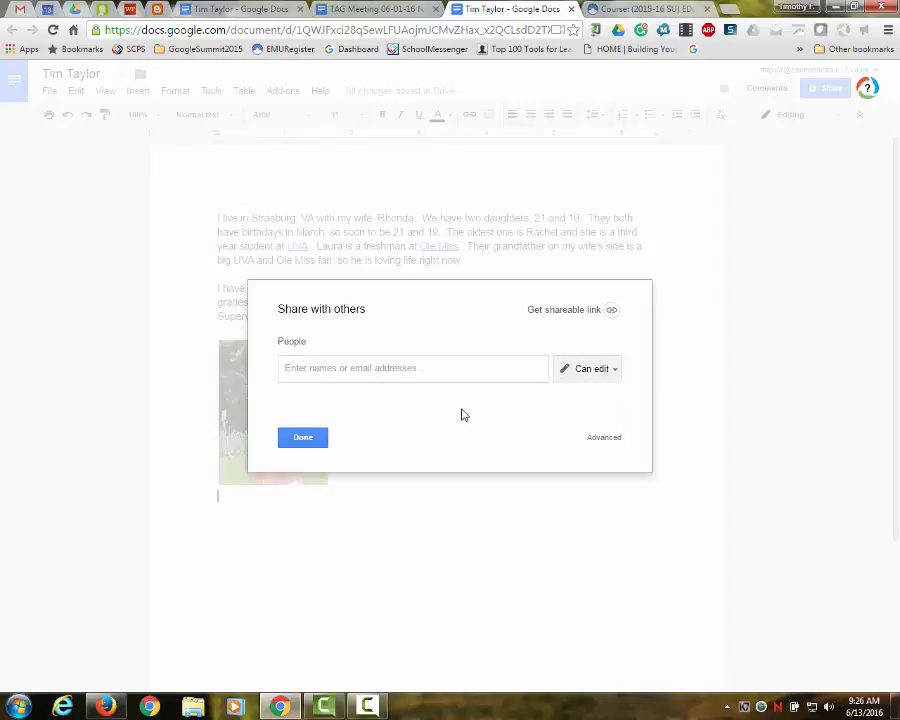
left_click(606, 439)
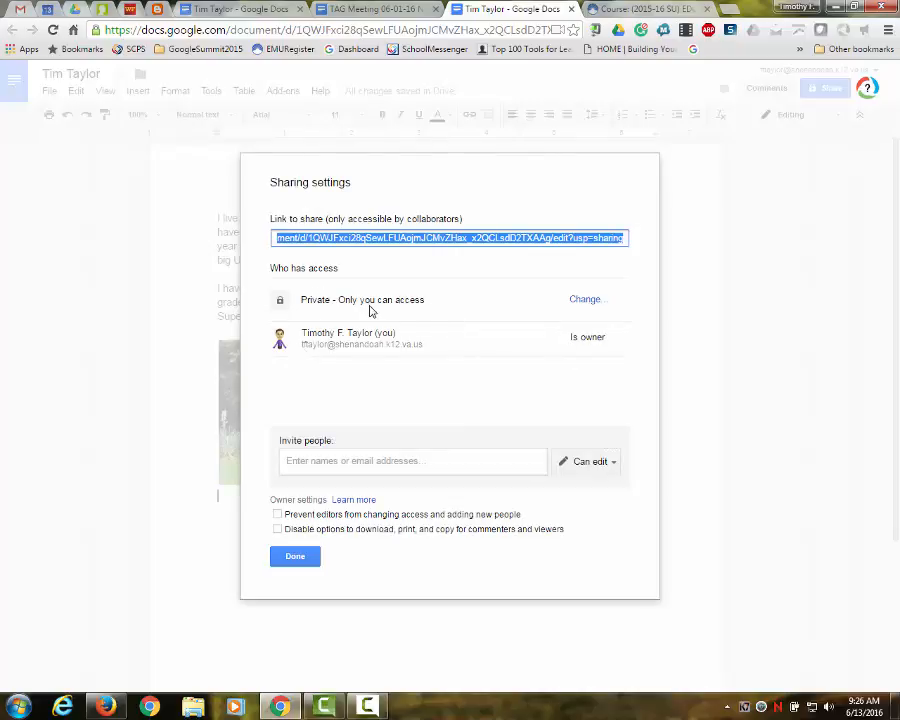
left_click(347, 461)
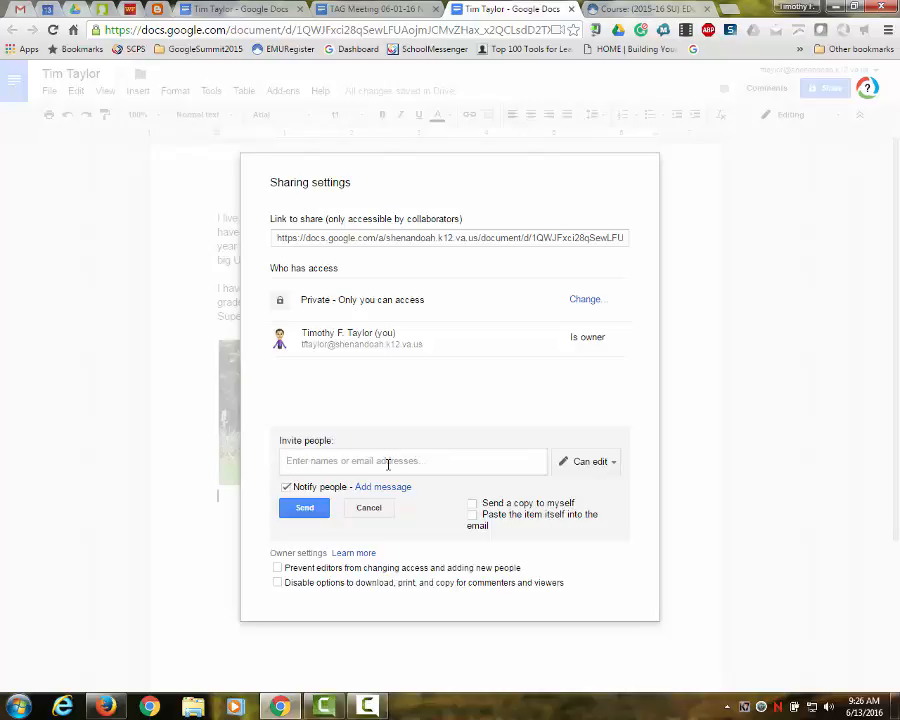
- Switch to the EMU Moodle course page and find the Week Four assignments for 14 June - 20 June
left_click(645, 9)
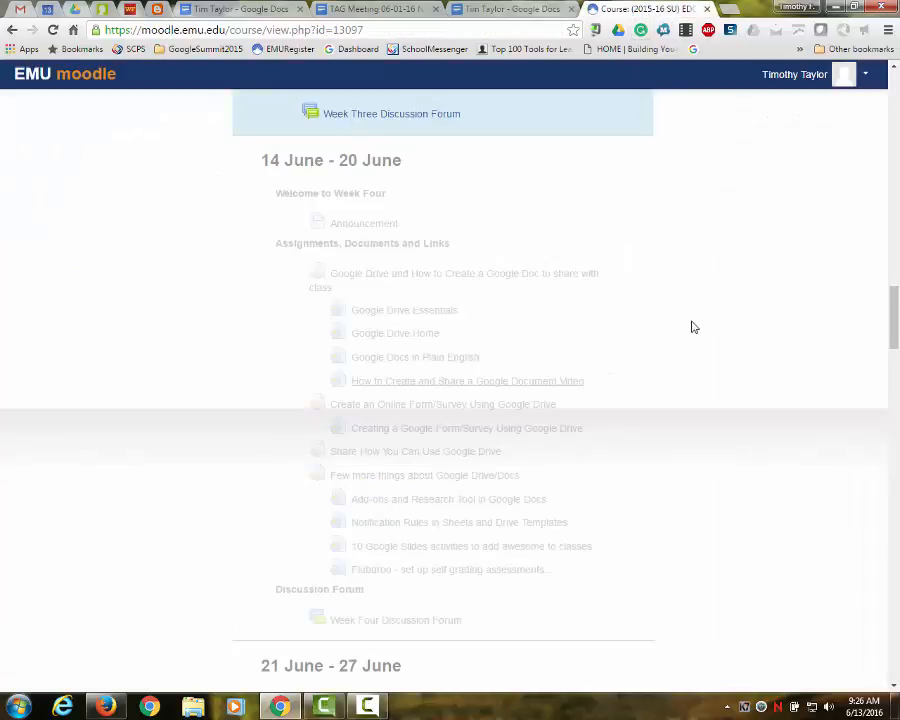
scroll(694, 327, "down", 1)
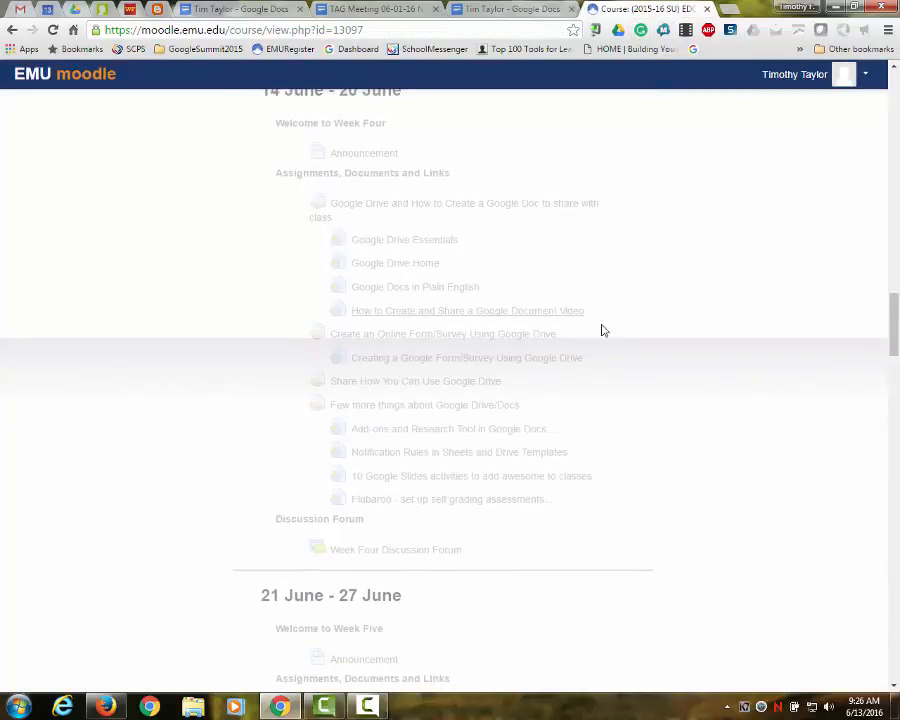
left_click(478, 318)
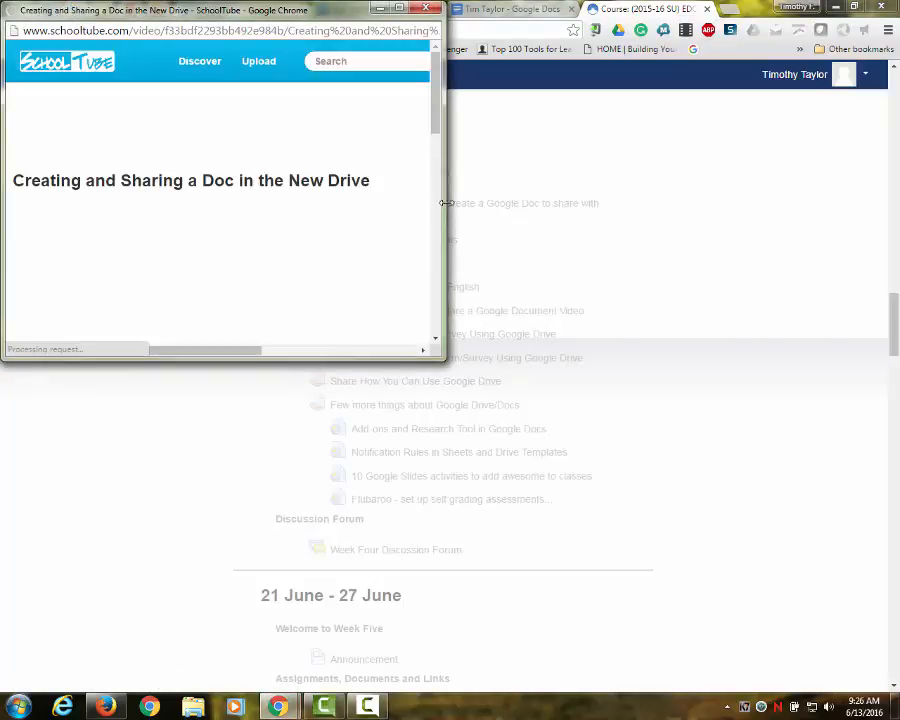
left_click(426, 7)
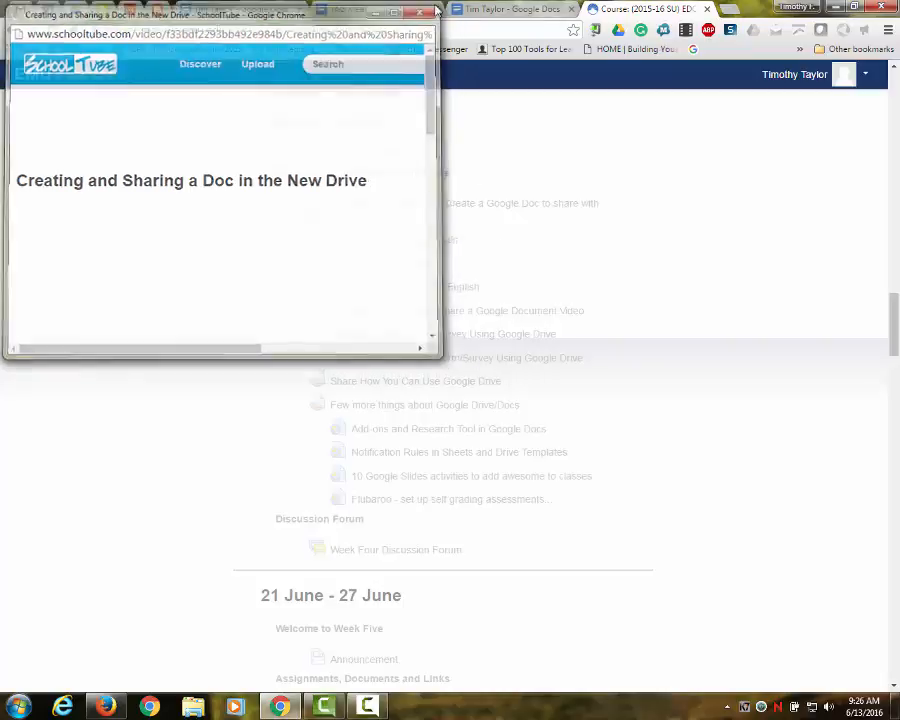
left_click(418, 334)
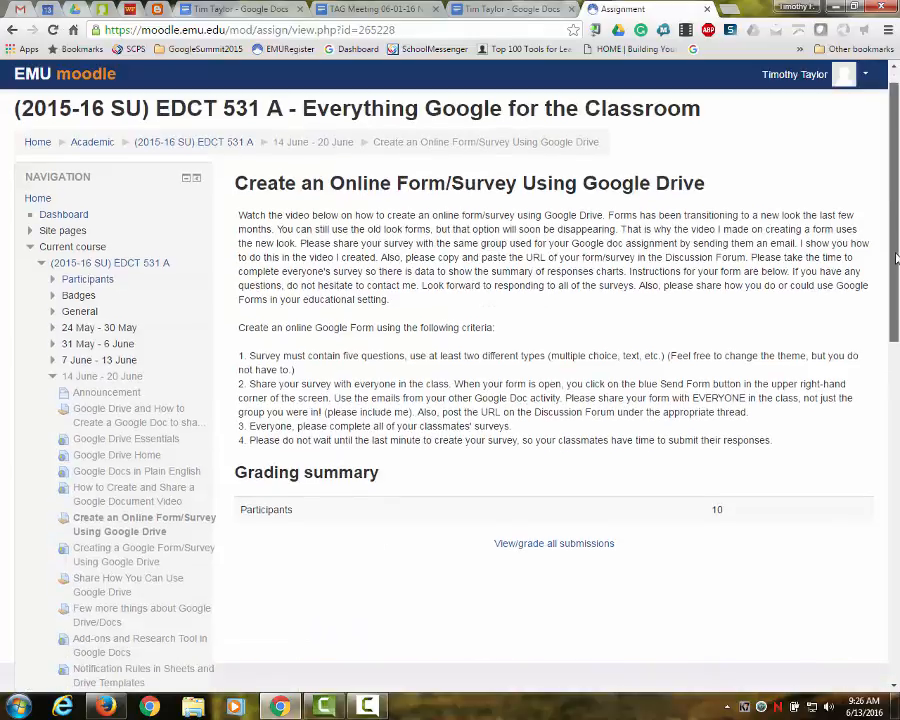
left_click(11, 29)
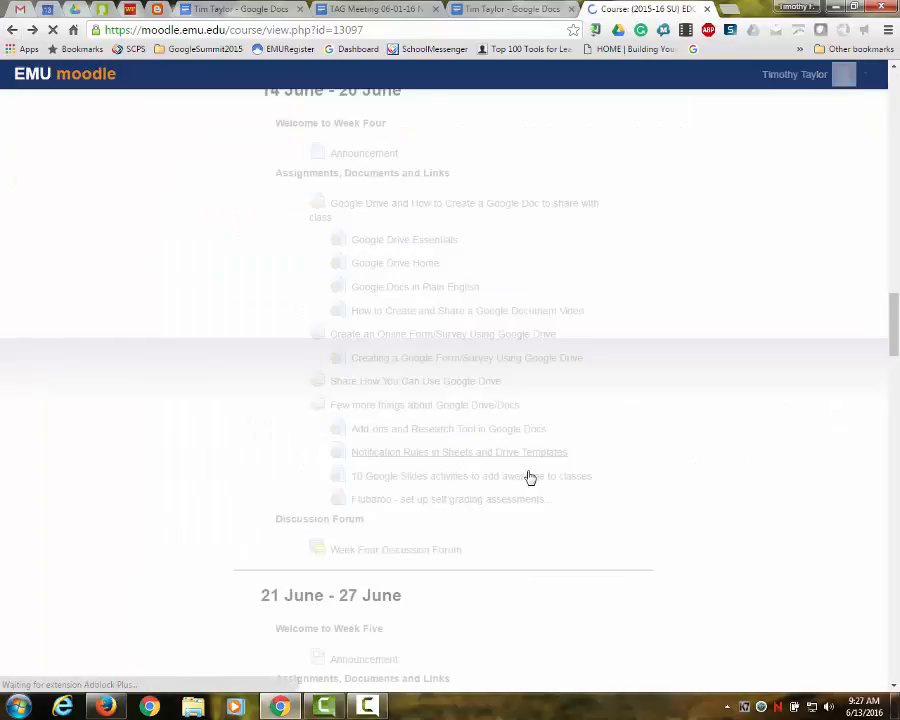
- Open the assignment about creating a Google Doc to share with class and copy all of Group One's e-mail addresses
left_click(449, 212)
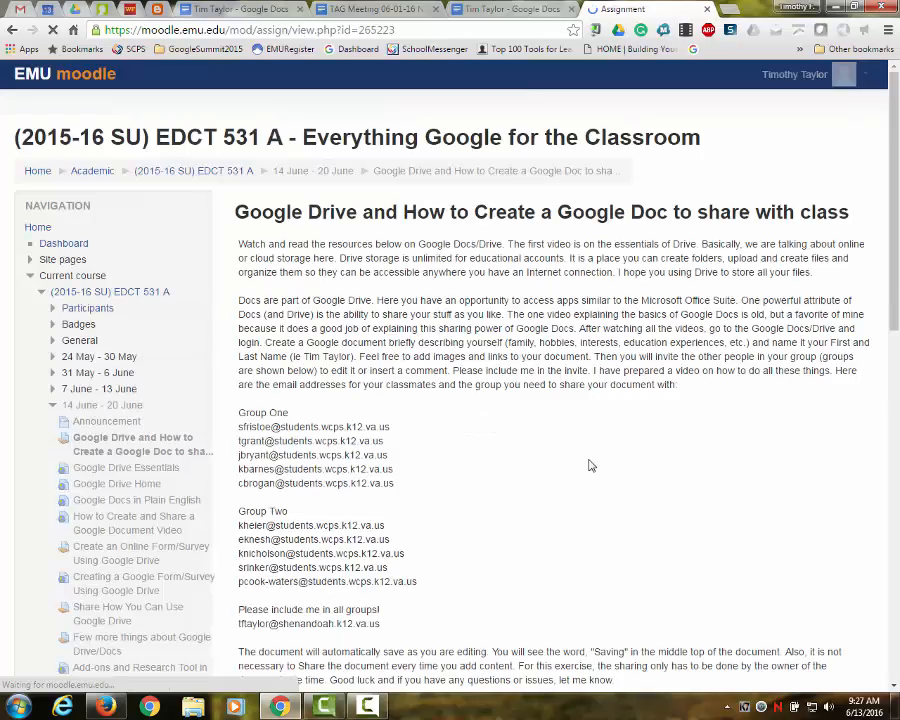
scroll(590, 465, "down", 1)
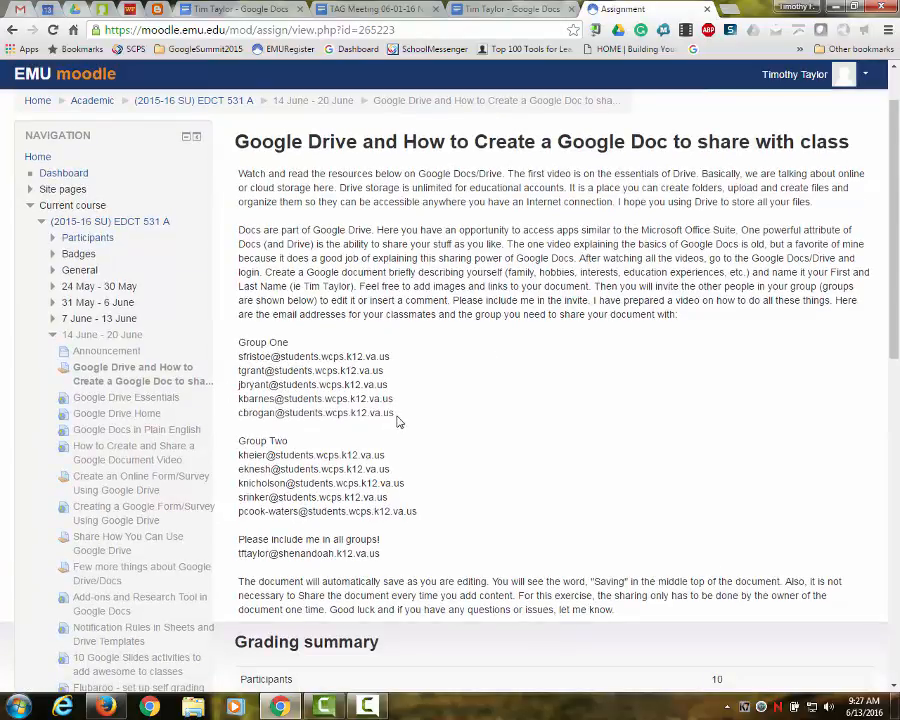
left_click_drag(394, 413, 238, 356)
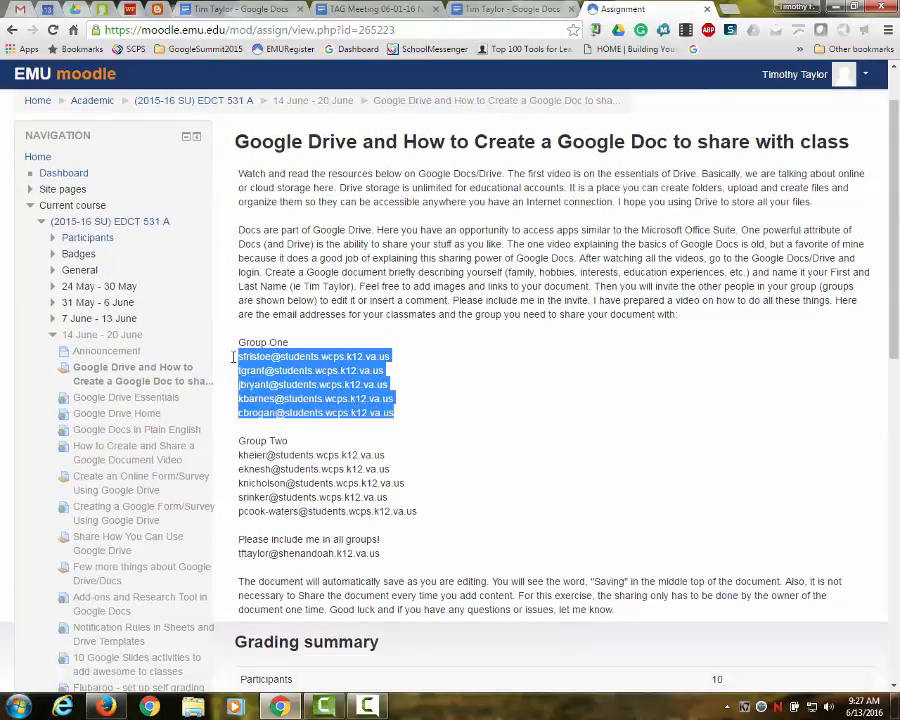
right_click(281, 371)
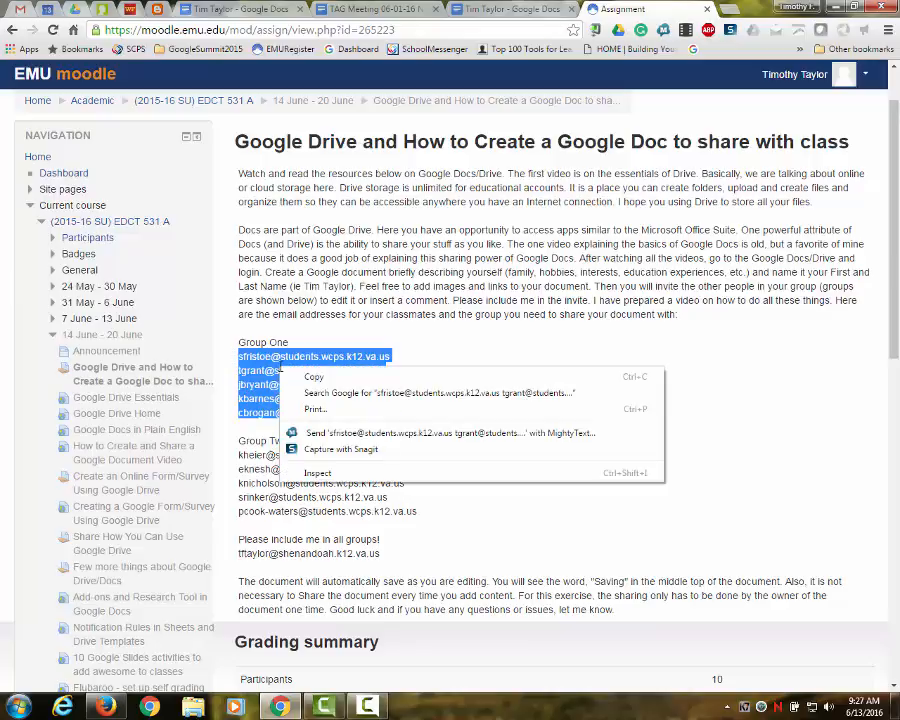
left_click(312, 384)
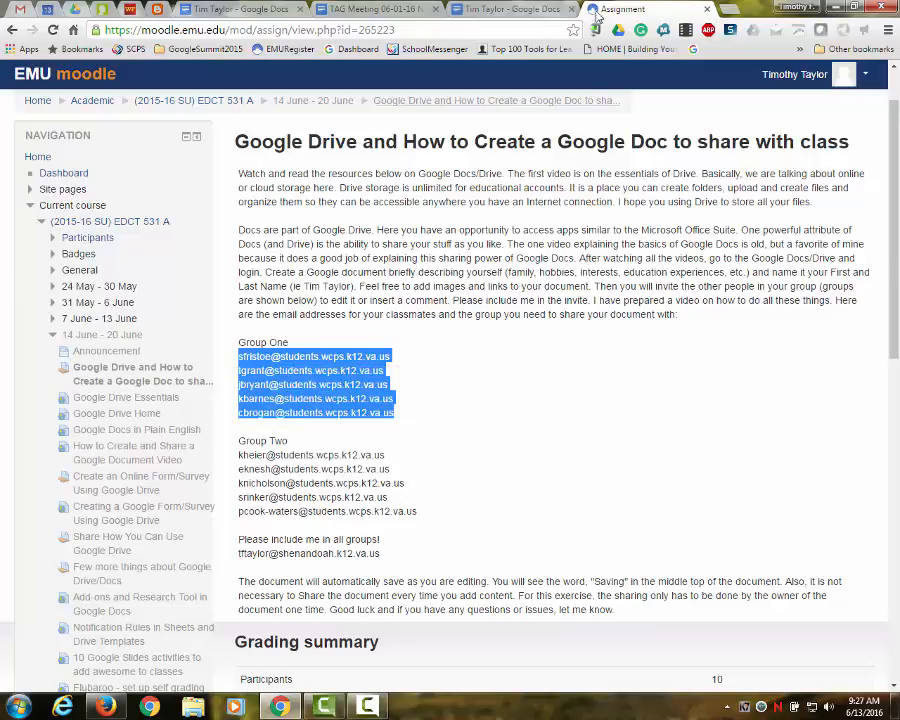
- Return to the biography document and paste the Group One e-mail addresses as invitees in its sharing settings
left_click(500, 9)
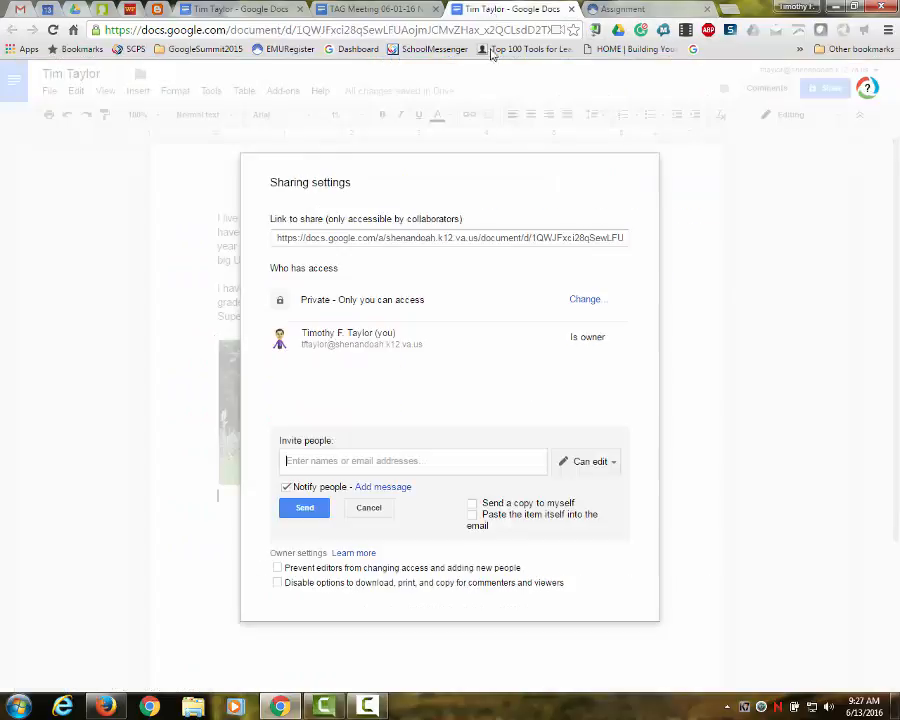
right_click(289, 460)
left_click(338, 542)
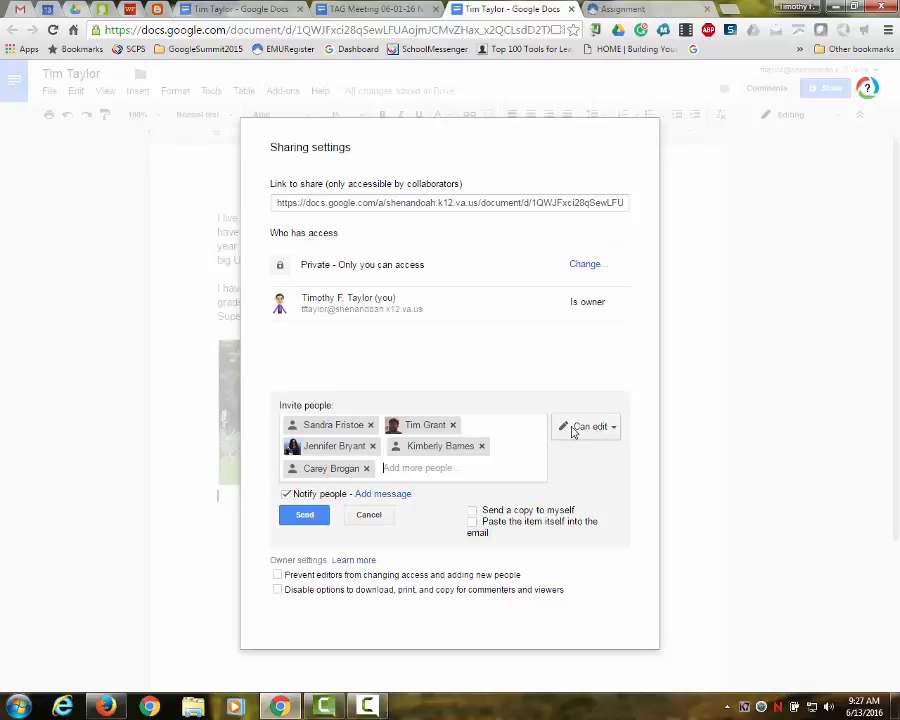
- Review the invitees' access levels and the optional personal message, and leave the sharing settings without sending the invitation
left_click(614, 428)
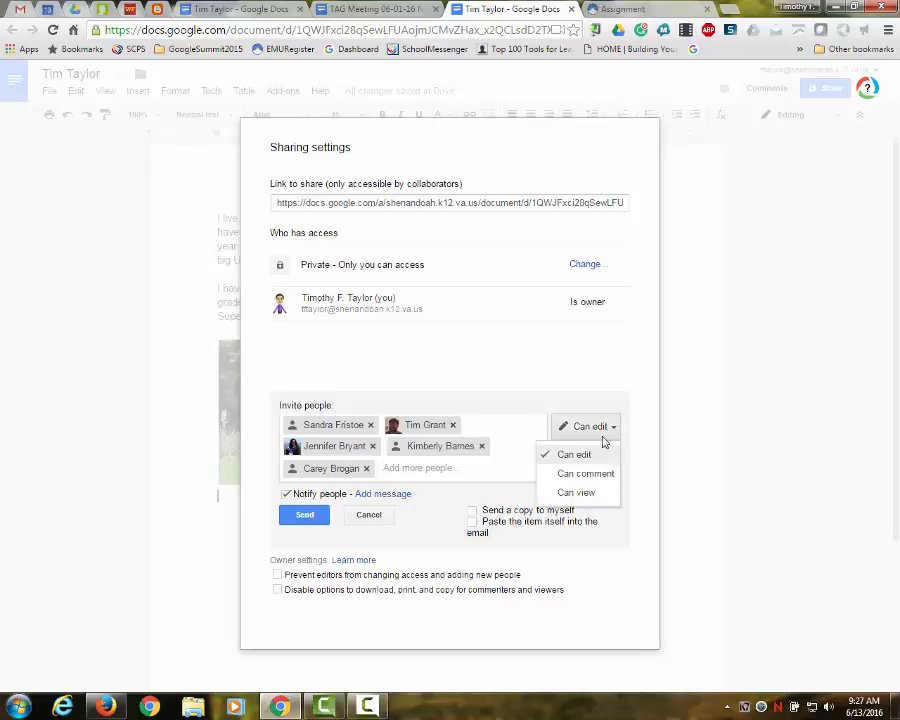
left_click(606, 427)
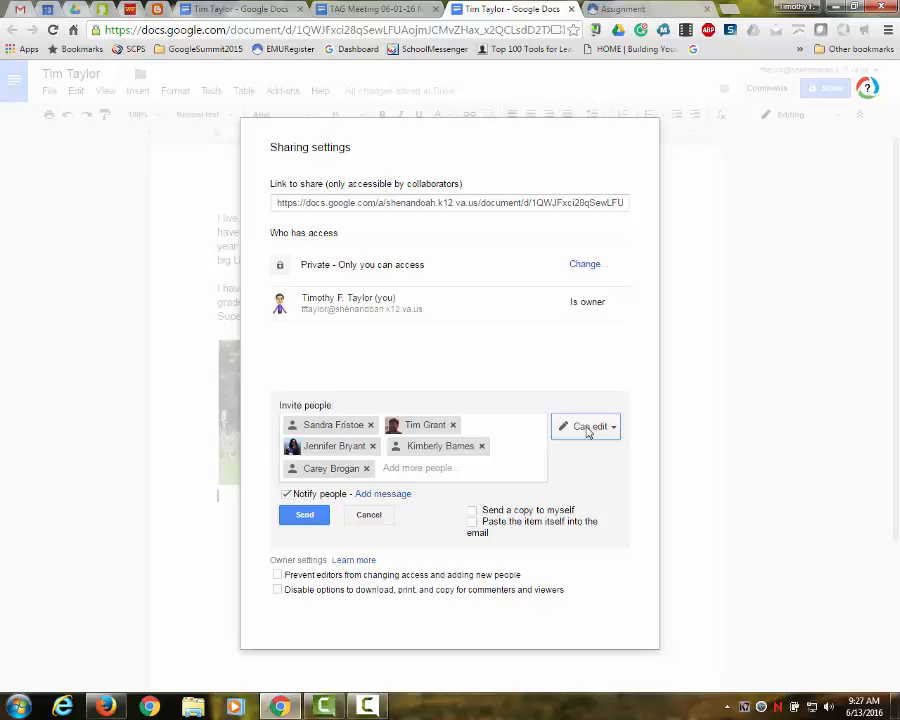
left_click(390, 496)
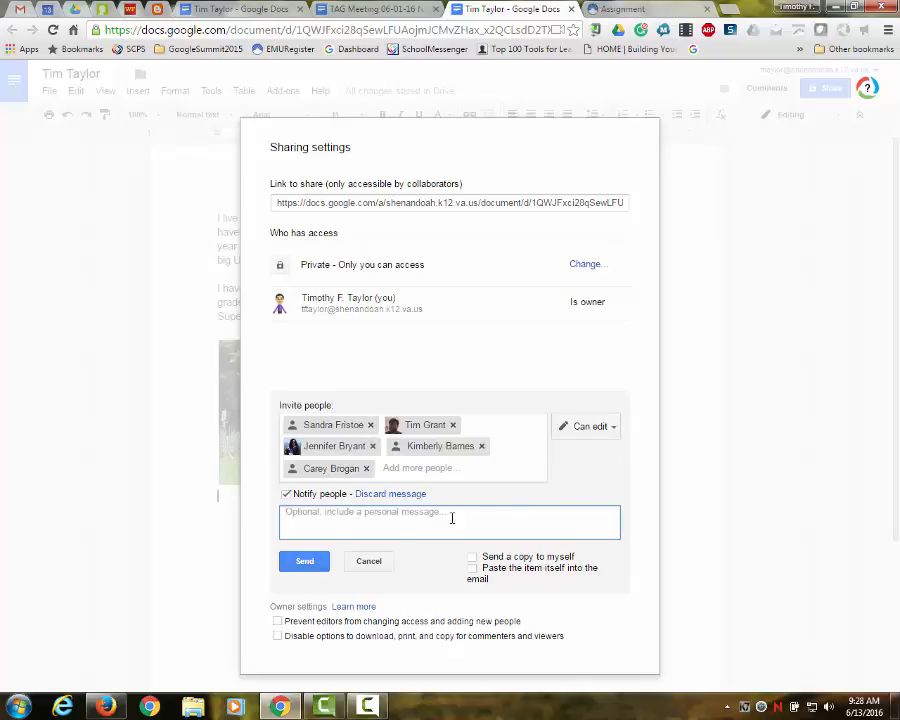
left_click(303, 563)
left_click(369, 562)
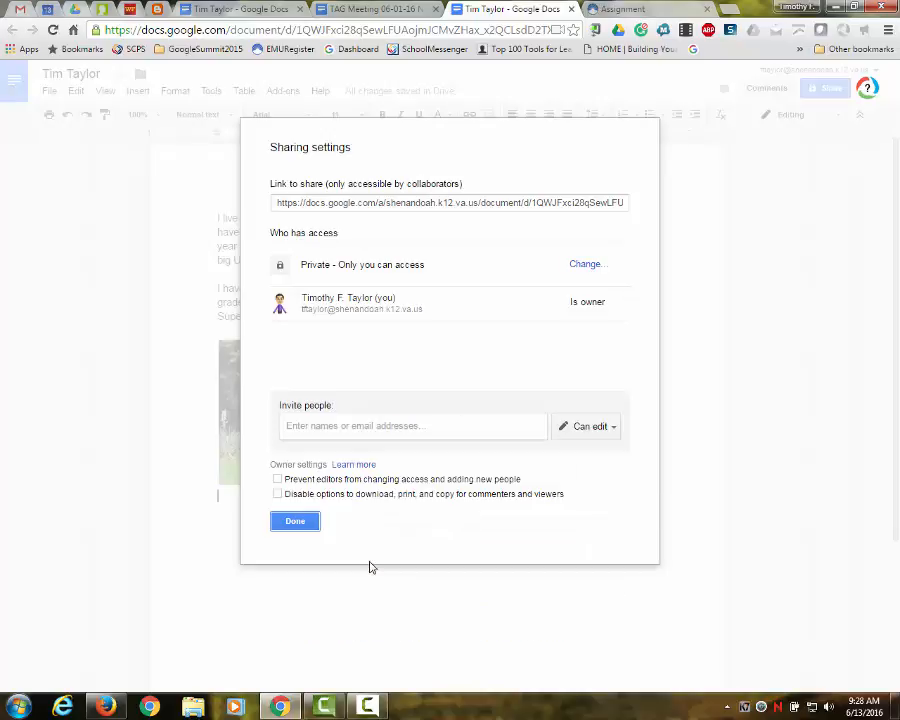
left_click(296, 522)
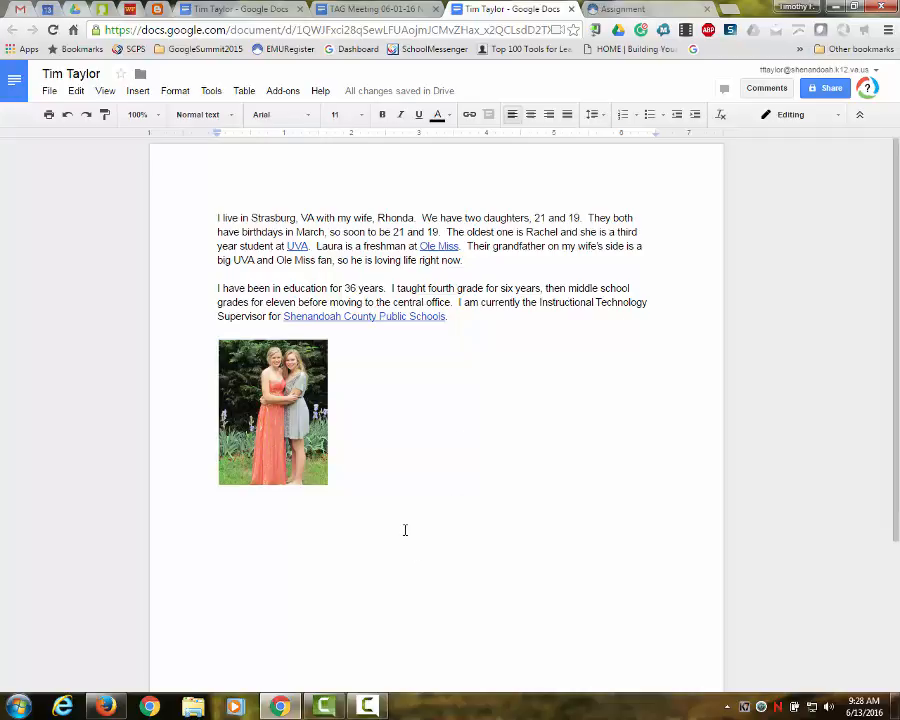
- Add the line "Hey, I have a son that went to Ole Miss." below the photo
type("Hey, ")
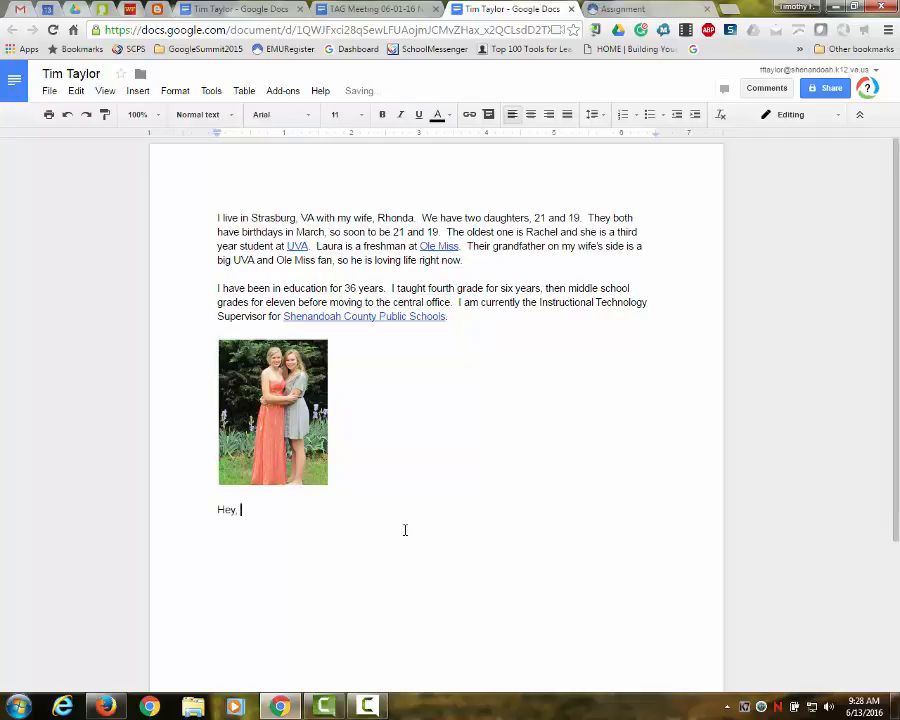
type("I have a son that went to ")
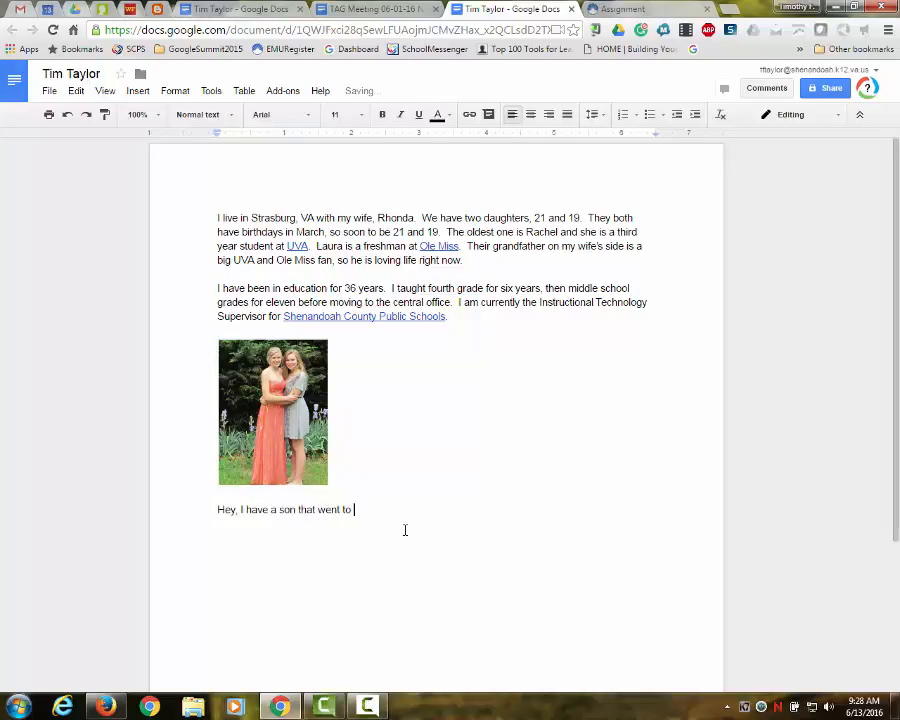
type("Ole Miss.")
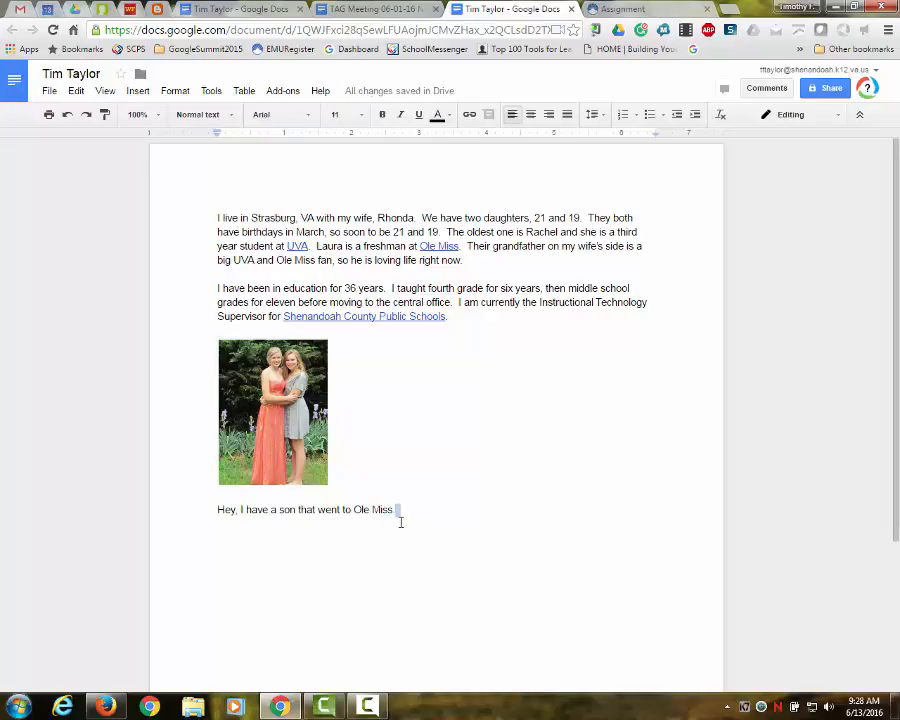
- Colour the whole Ole Miss line below the photo dark red
triple_click(399, 515)
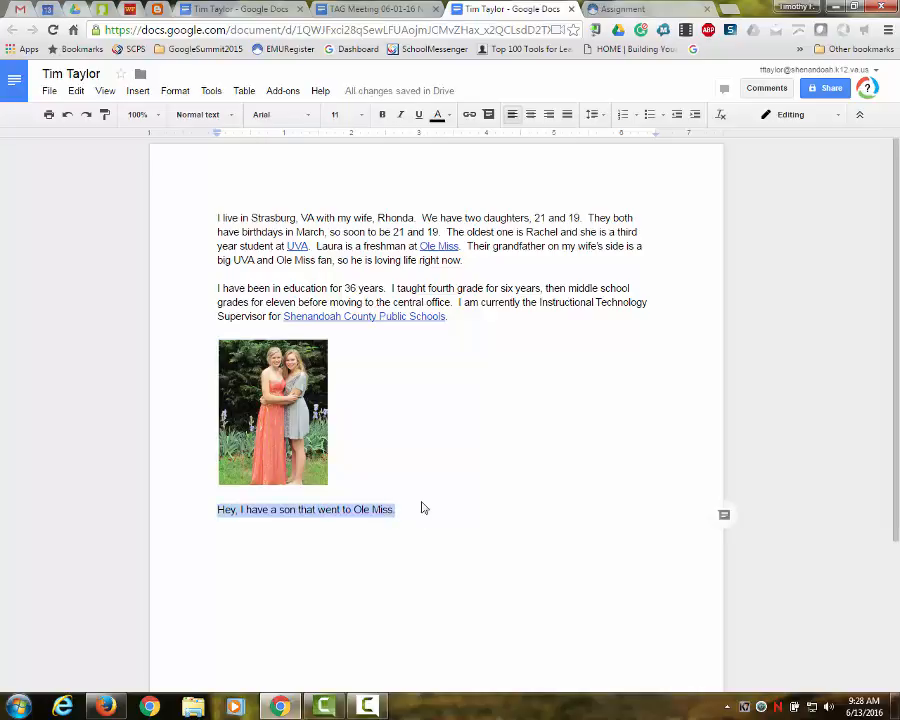
left_click(437, 114)
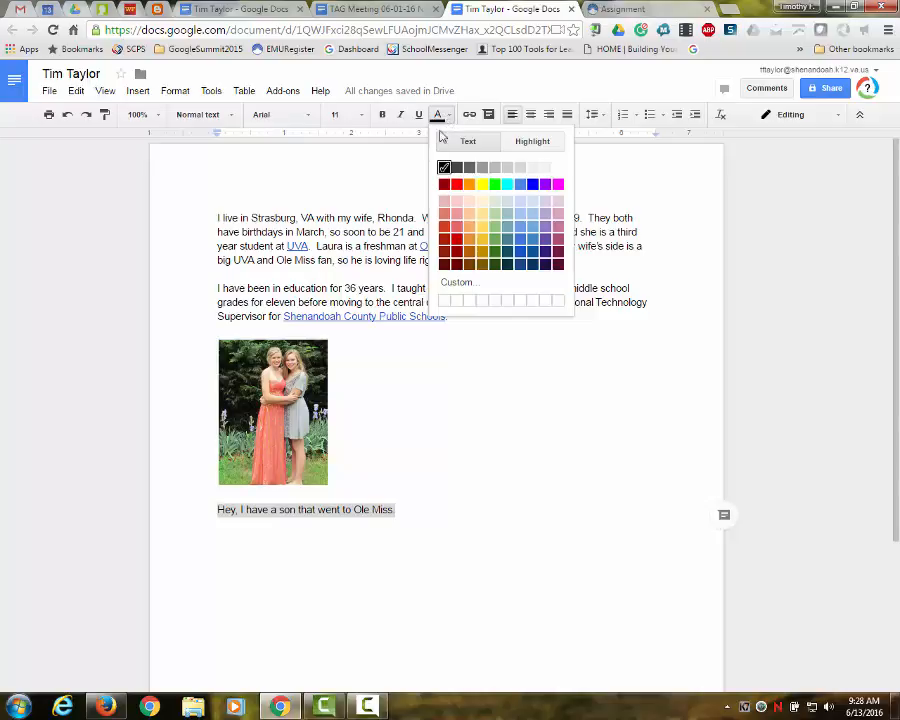
left_click(445, 186)
left_click(415, 544)
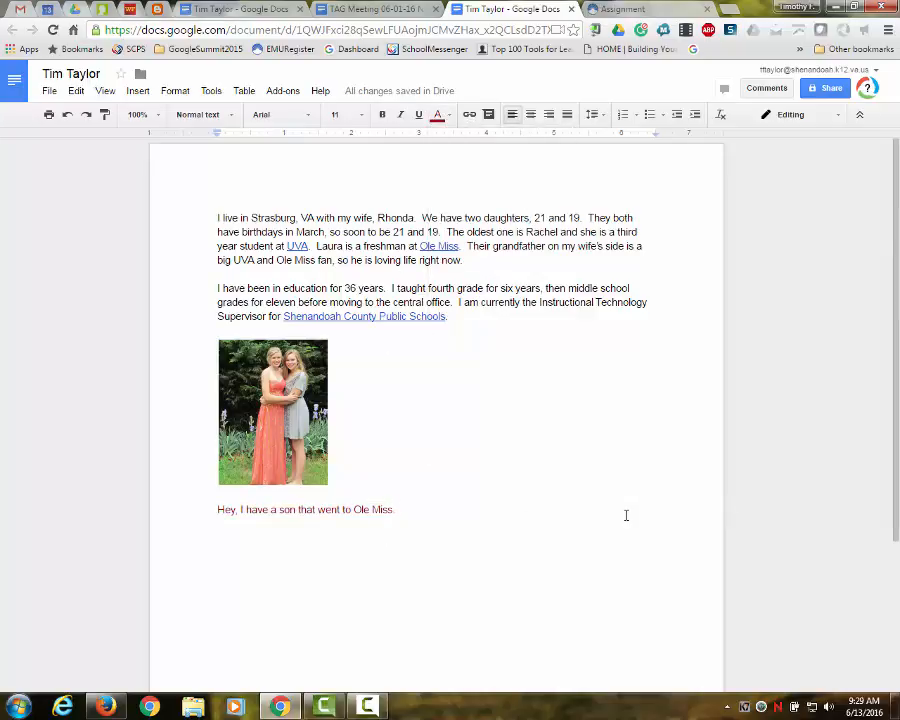
- Comment "I used to work in SCPS." on the second paragraph about the education career
type(".")
type(".")
left_click(724, 324)
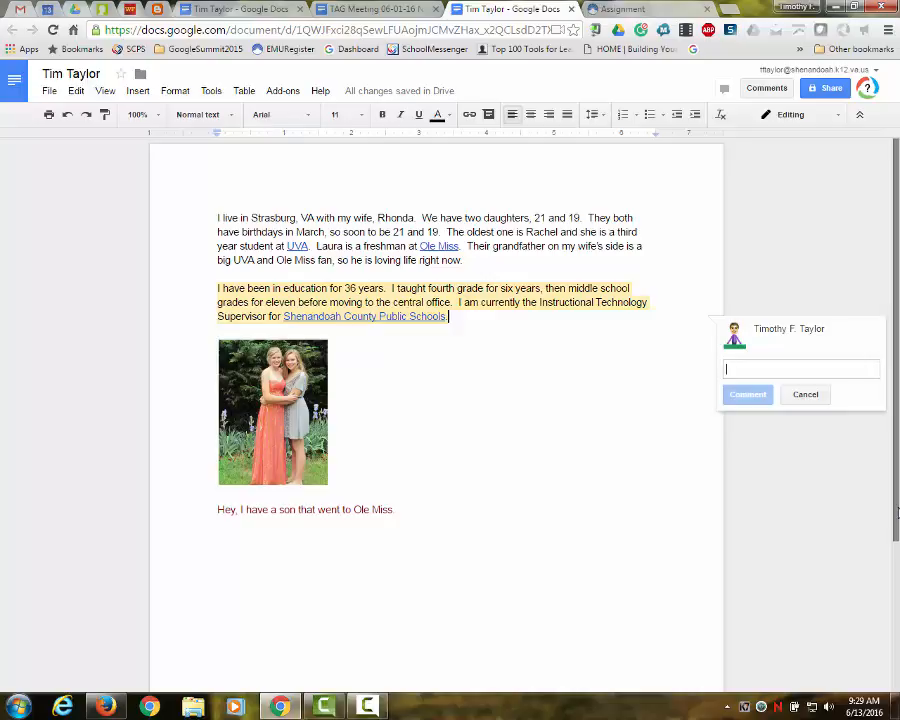
type("I used to work i")
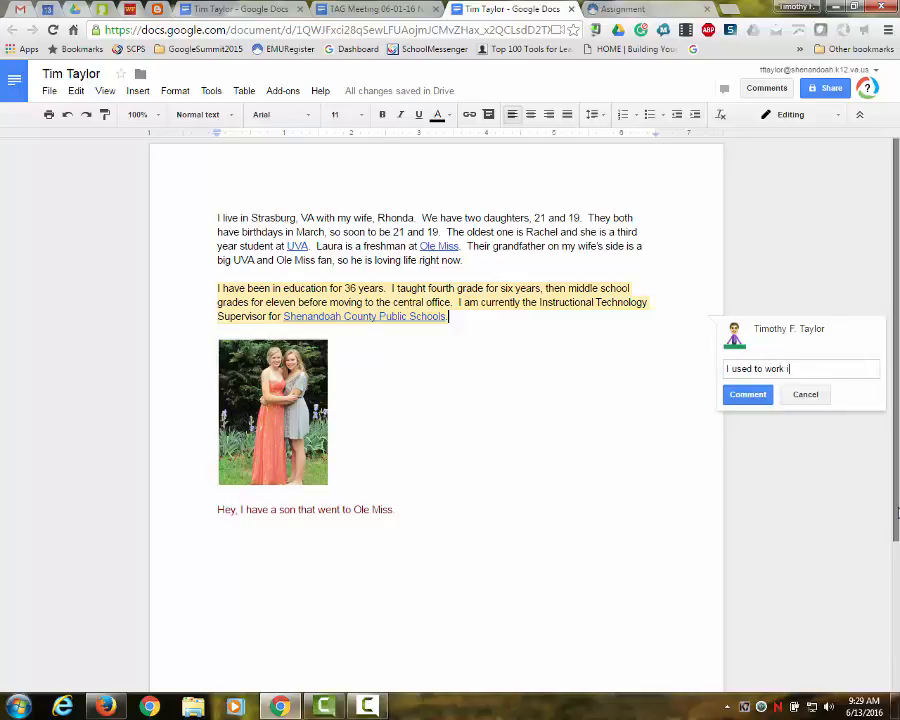
type("n SCPS.")
left_click(739, 393)
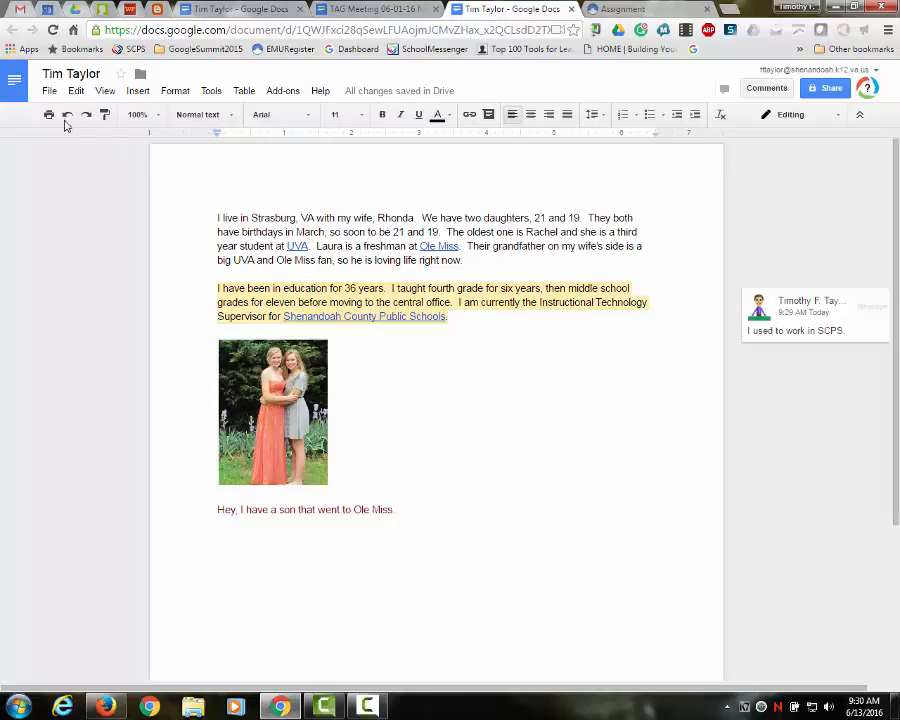
- Compare today's 9:28 AM and 8:48 AM versions and the February 12, 3:53 PM version in the revision history, and return to the document
left_click(47, 91)
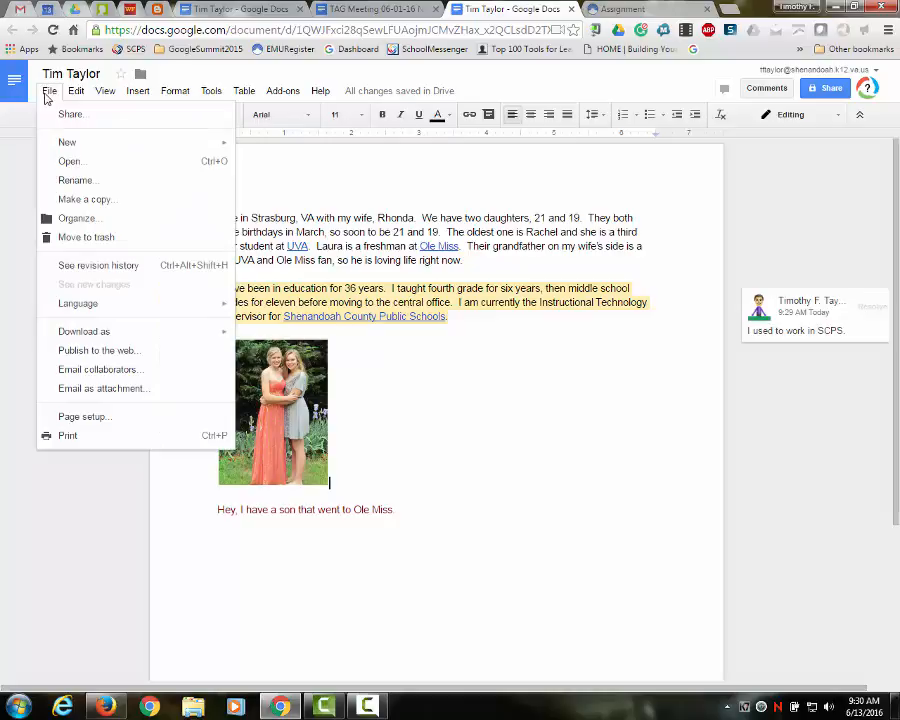
left_click(78, 266)
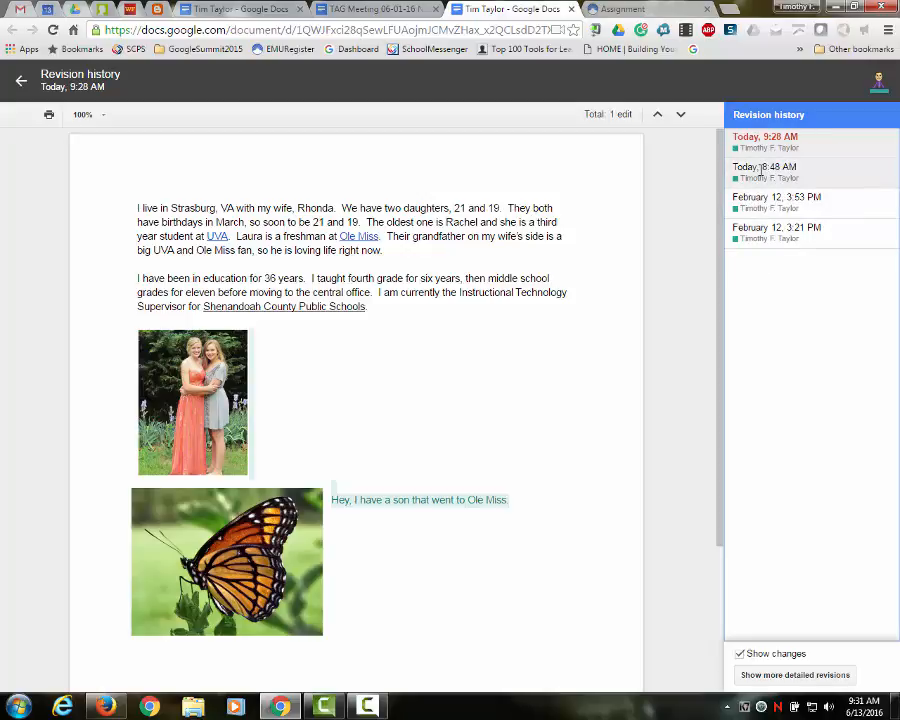
left_click(760, 180)
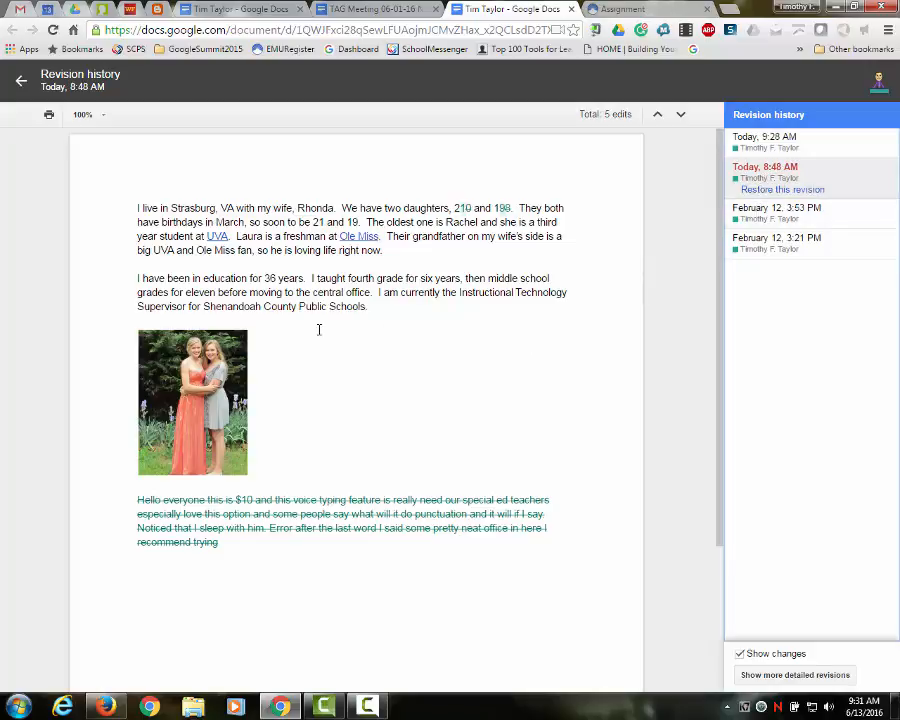
left_click(787, 214)
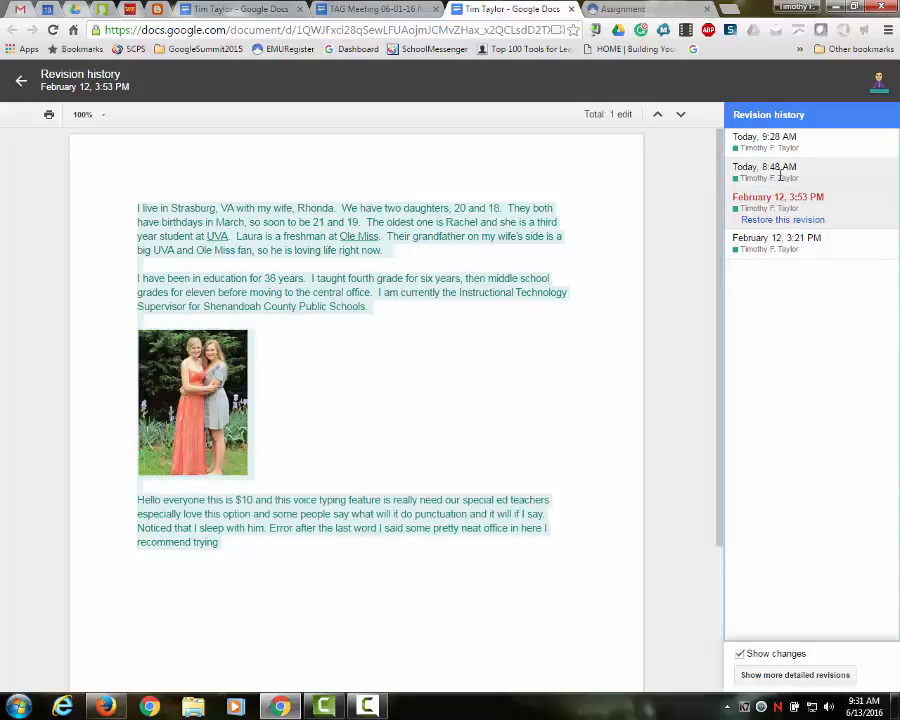
left_click(780, 172)
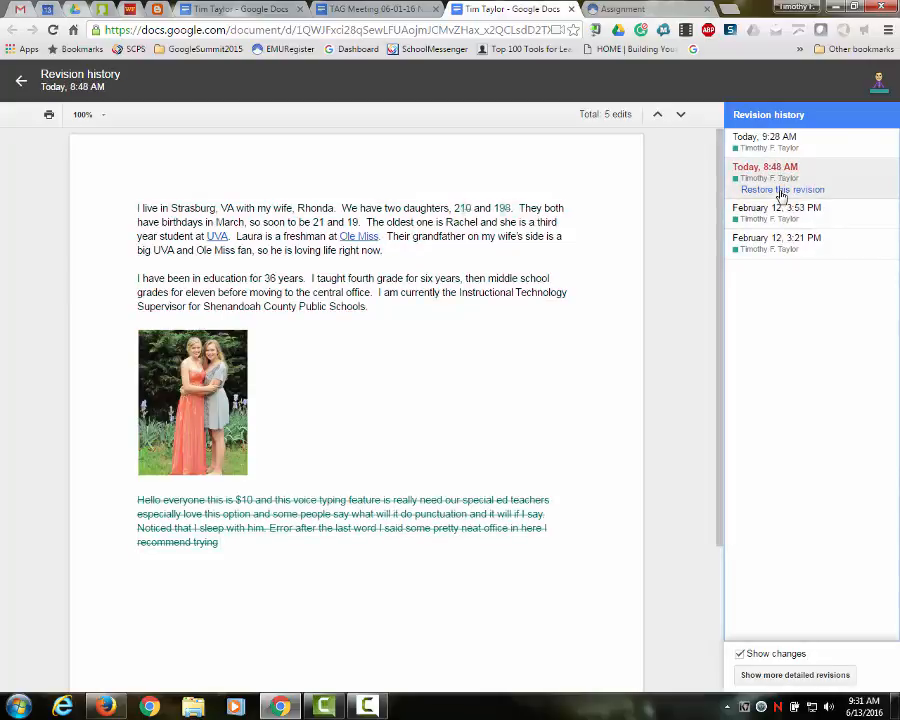
left_click(768, 140)
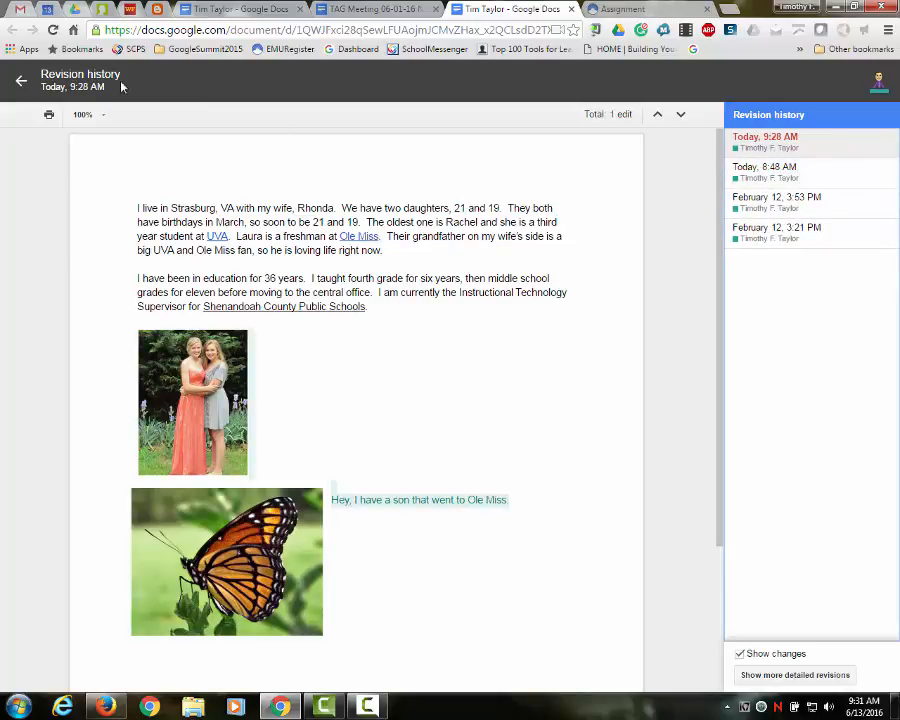
left_click(21, 81)
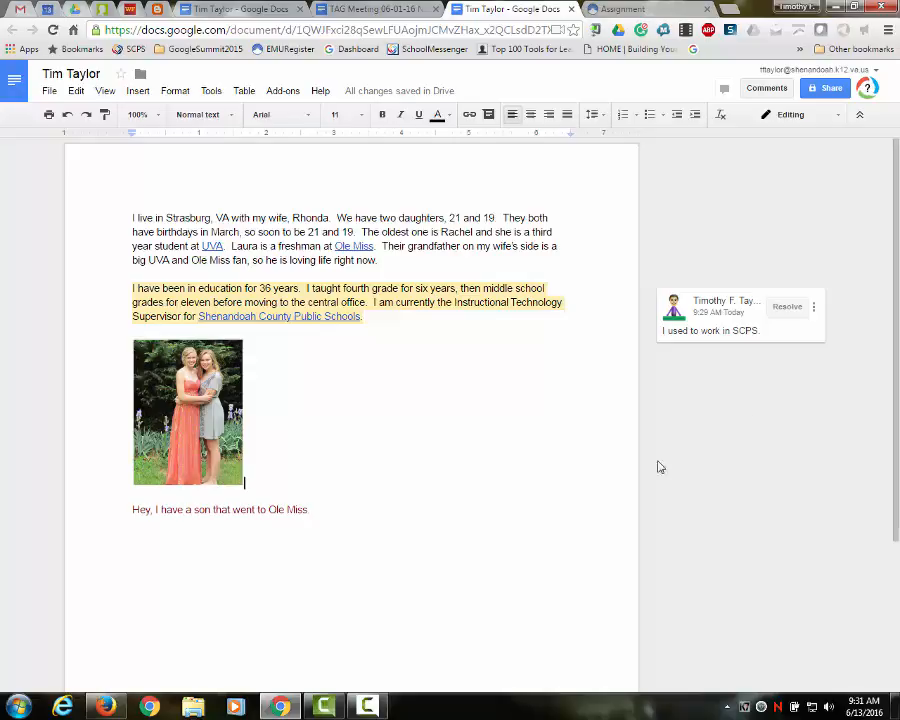
- Dismiss the incoming group message notification over the document
left_click(400, 391)
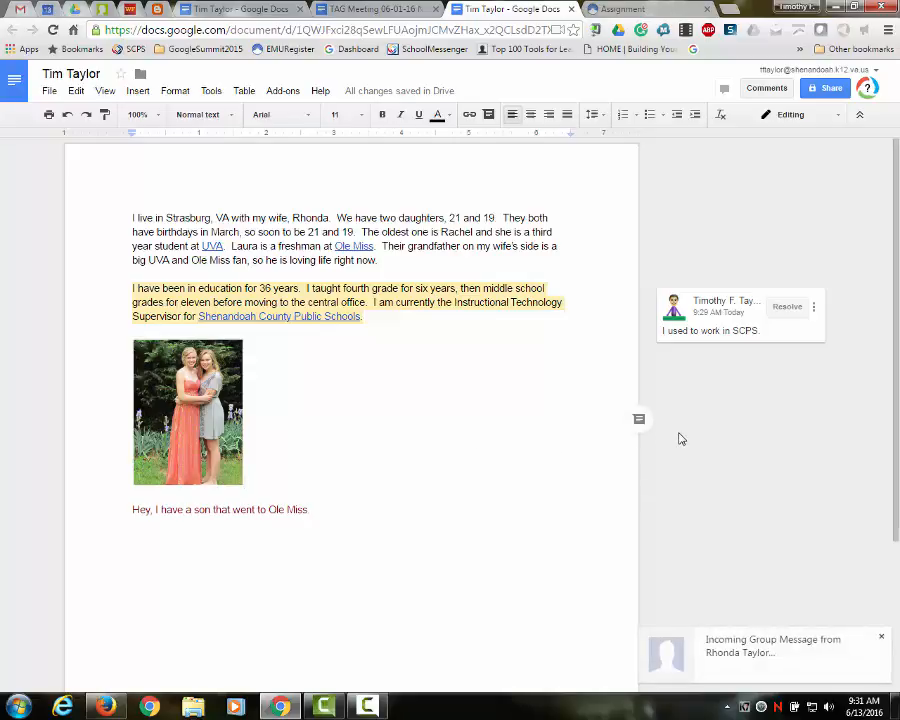
left_click(881, 637)
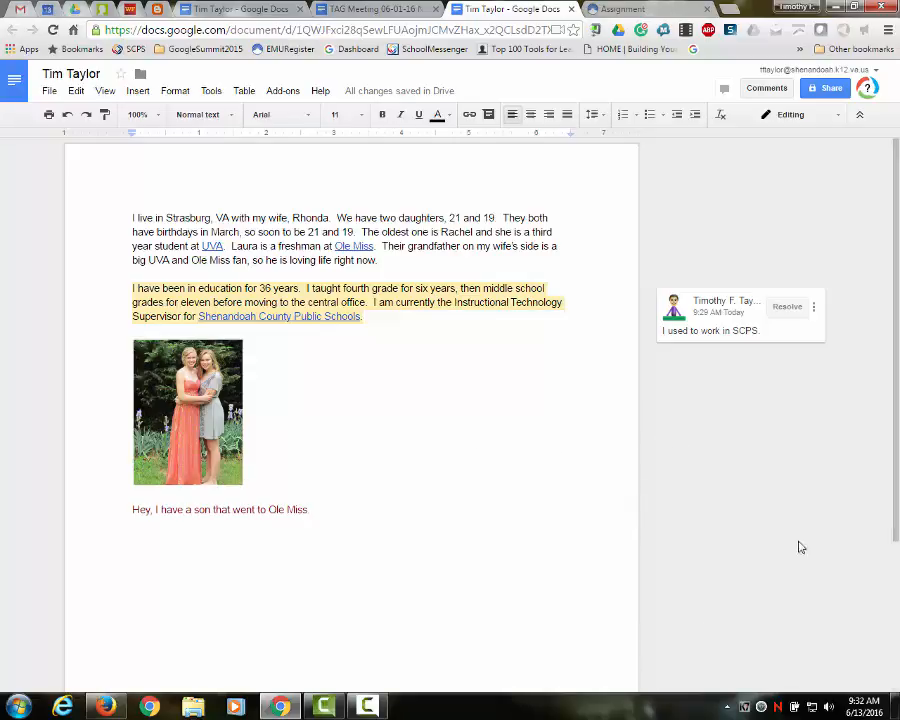